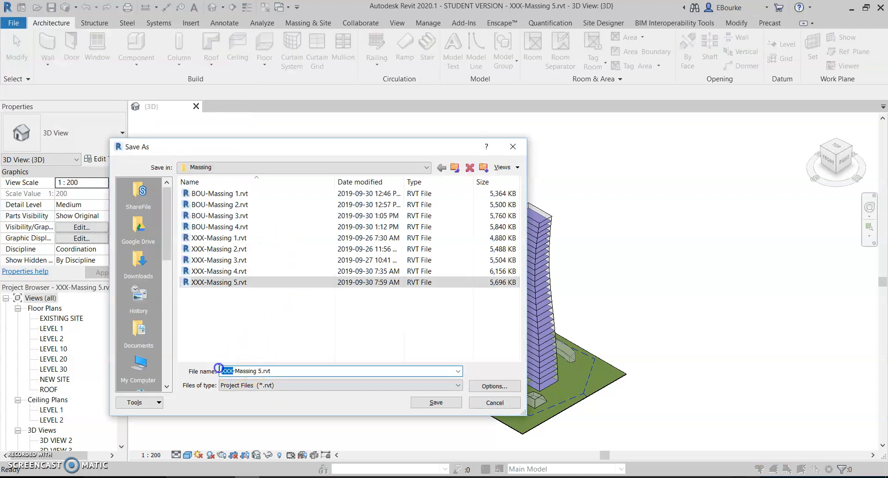
Step: Save the project under the name BOU-Massing 5 in the Massing folder
{"action": "key", "text": "Caps_Lock"}
{"action": "type", "text": "BOU"}
{"action": "key", "text": "Return"}
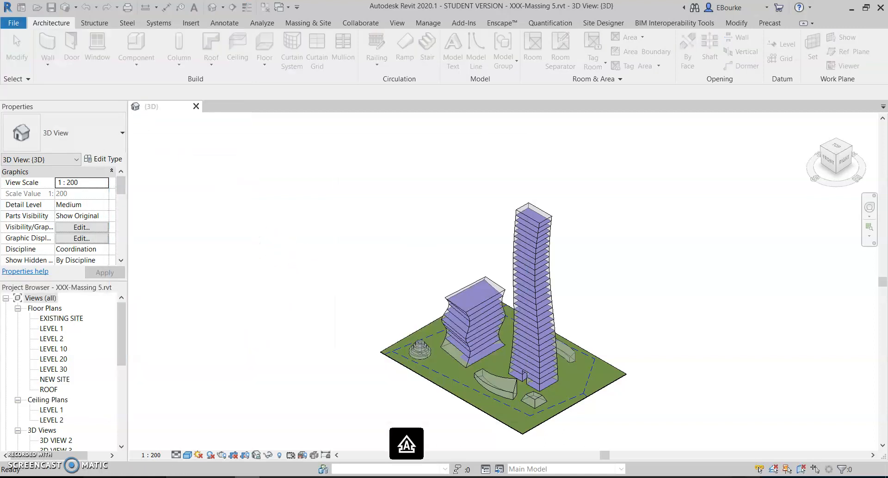
{"action": "left_click", "coordinate": [315, 259]}
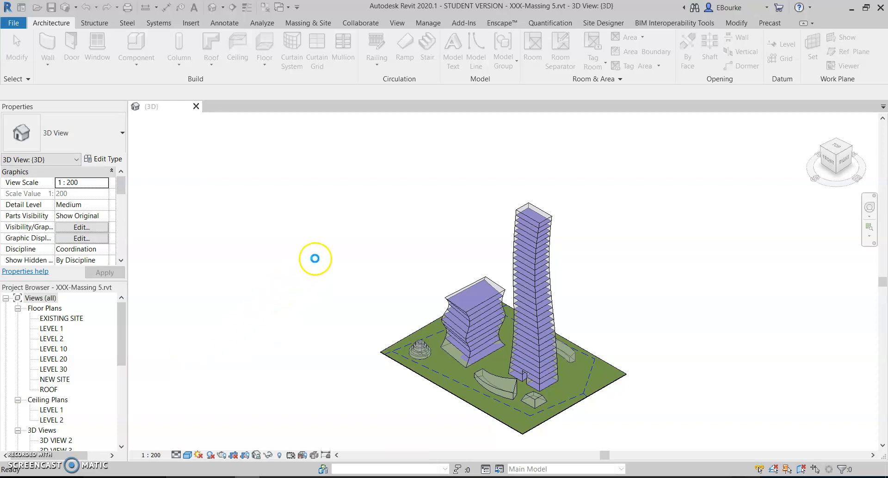
Step: Create Generic Floor - 400mm floors by face from all mass floors of both towers with zero offset
{"action": "left_click", "coordinate": [318, 24]}
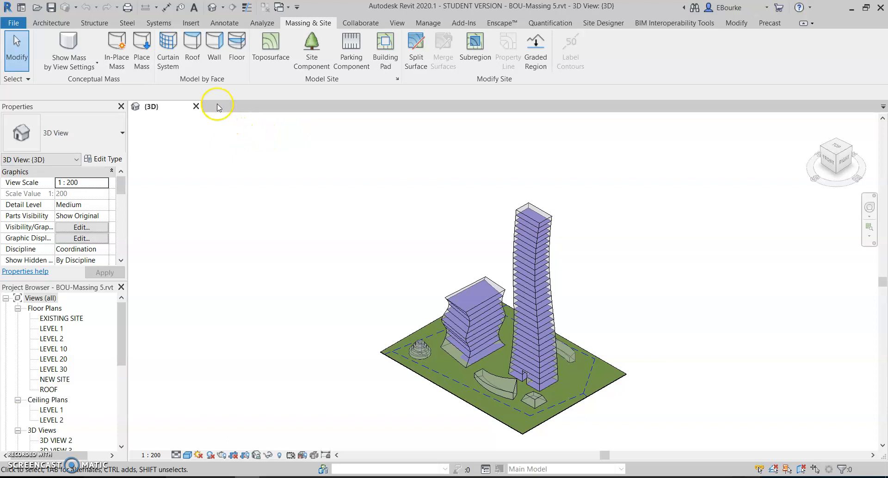
{"action": "left_click", "coordinate": [236, 46]}
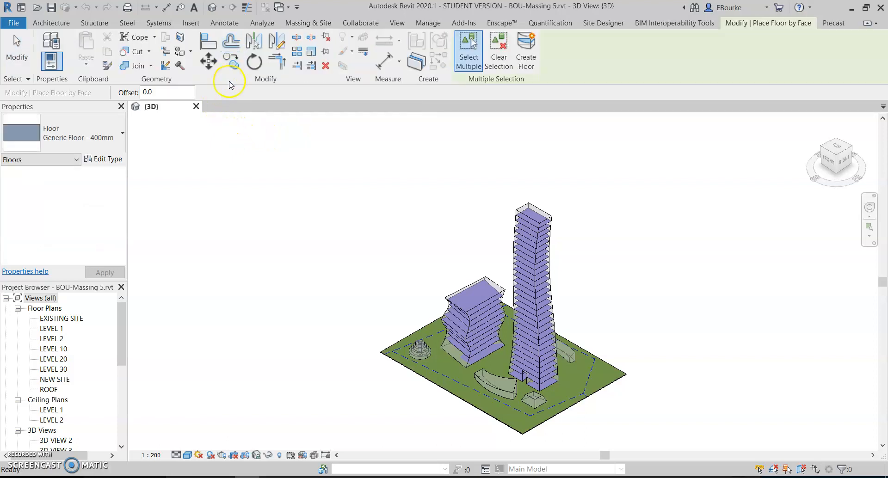
{"action": "left_click_drag", "start_coordinate": [382, 152], "coordinate": [604, 429]}
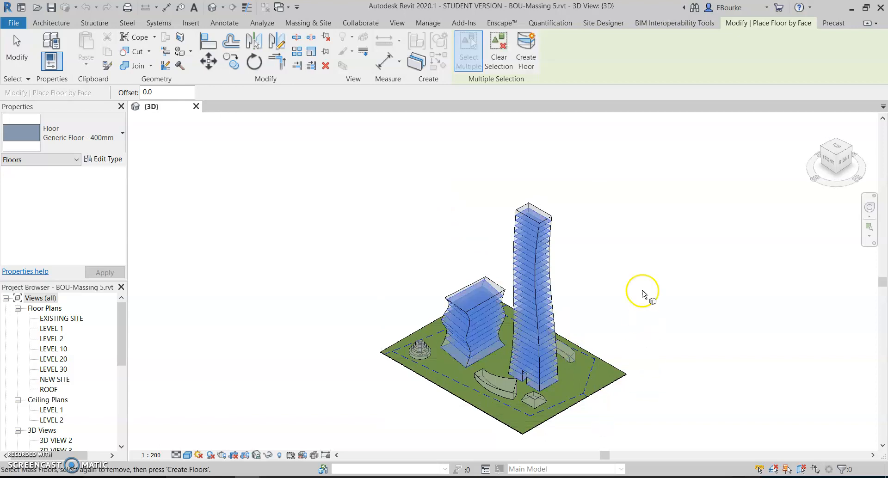
{"action": "left_click", "coordinate": [528, 64]}
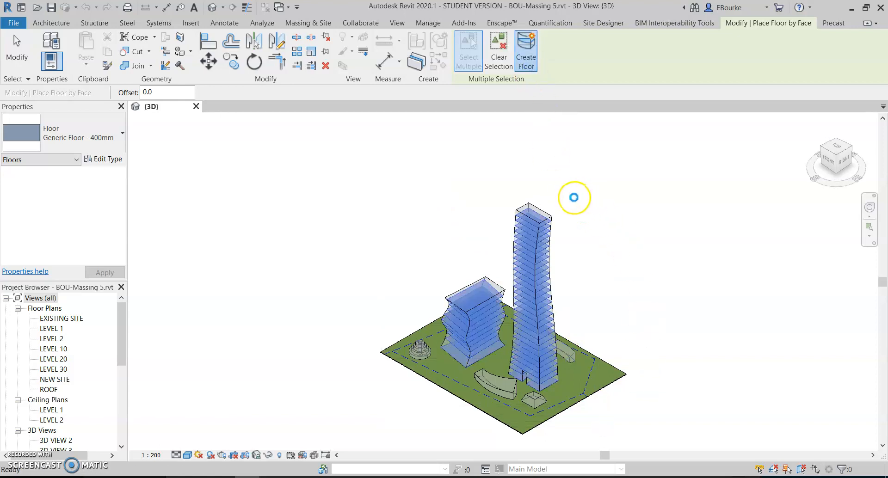
{"action": "middle_click_drag", "start_coordinate": [450, 193], "coordinate": [437, 189]}
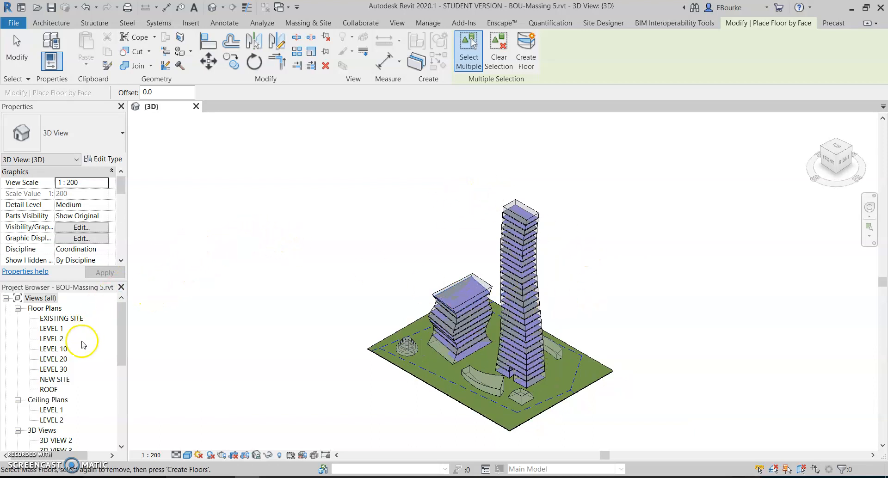
Step: Open 3D VIEW 2 and examine the new floors of both buildings from a lower angle
{"action": "scroll", "coordinate": [60, 406], "scroll_direction": "down", "scroll_amount": 2}
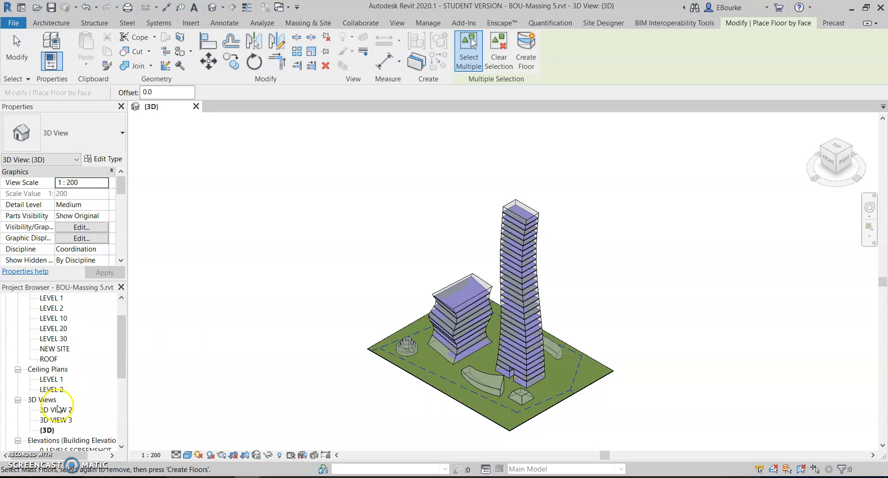
{"action": "left_click", "coordinate": [57, 401]}
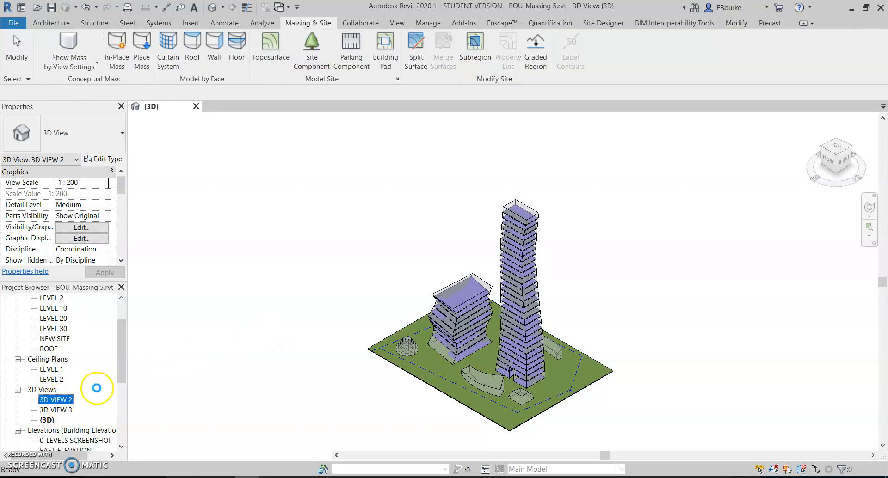
{"action": "double_click", "coordinate": [65, 400]}
{"action": "scroll", "coordinate": [629, 336], "scroll_direction": "up", "scroll_amount": 1}
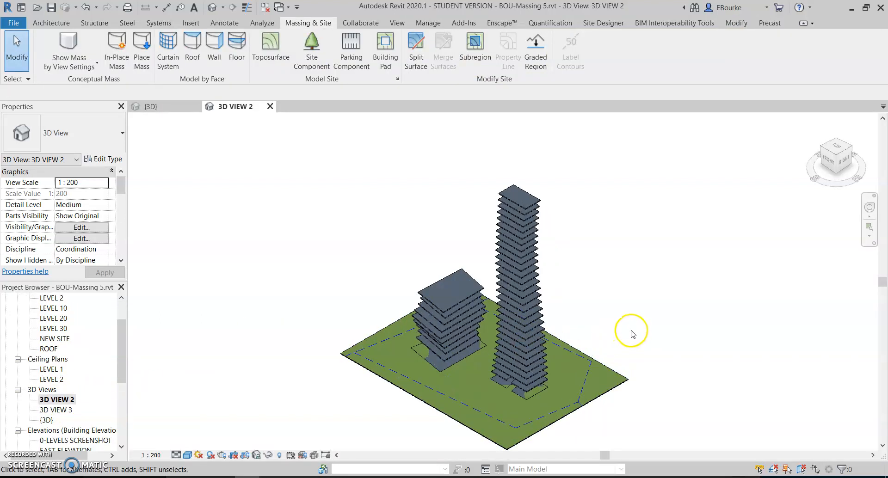
{"action": "middle_click_drag", "start_coordinate": [628, 303], "coordinate": [607, 270], "text": "shift"}
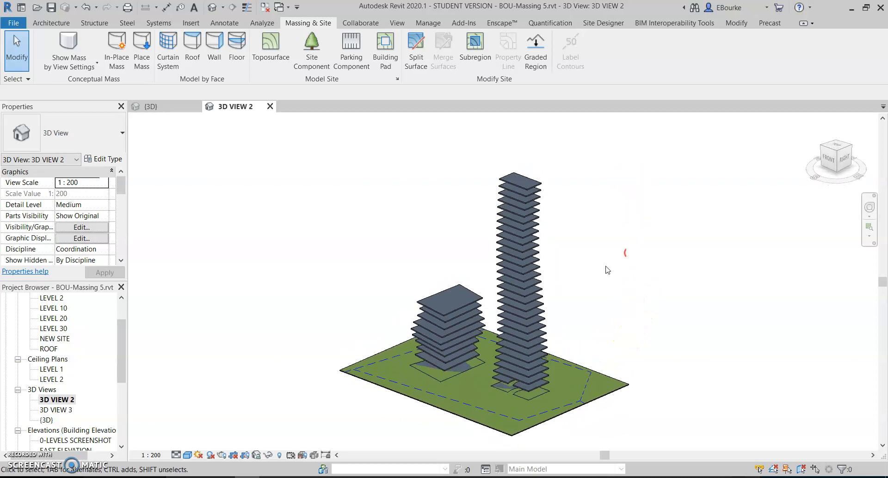
Step: In the {3D} view, create Generic Roof - 300mm roofs by face on the top faces of both building masses
{"action": "left_click", "coordinate": [167, 111]}
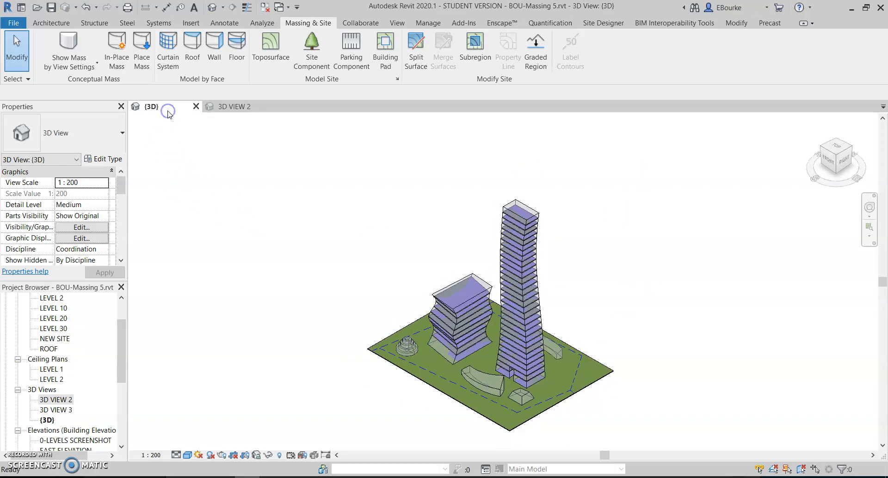
{"action": "left_click", "coordinate": [192, 46]}
{"action": "scroll", "coordinate": [462, 251], "scroll_direction": "up", "scroll_amount": 4}
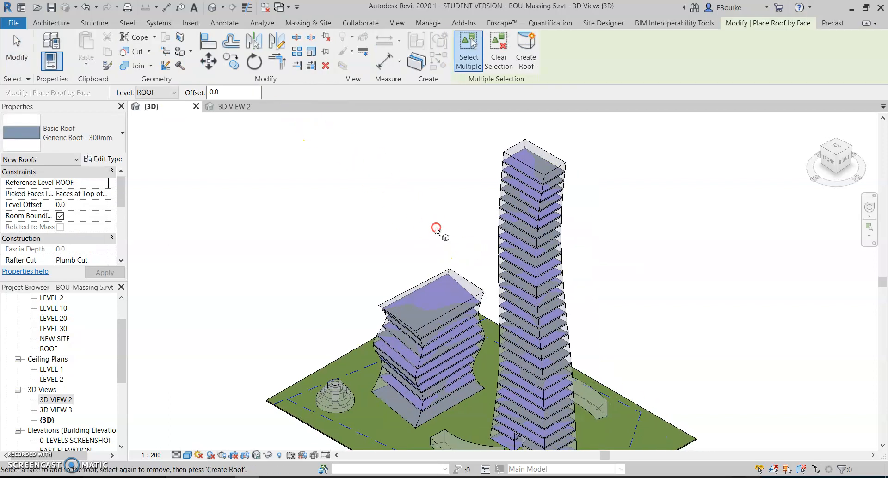
{"action": "left_click", "coordinate": [463, 280]}
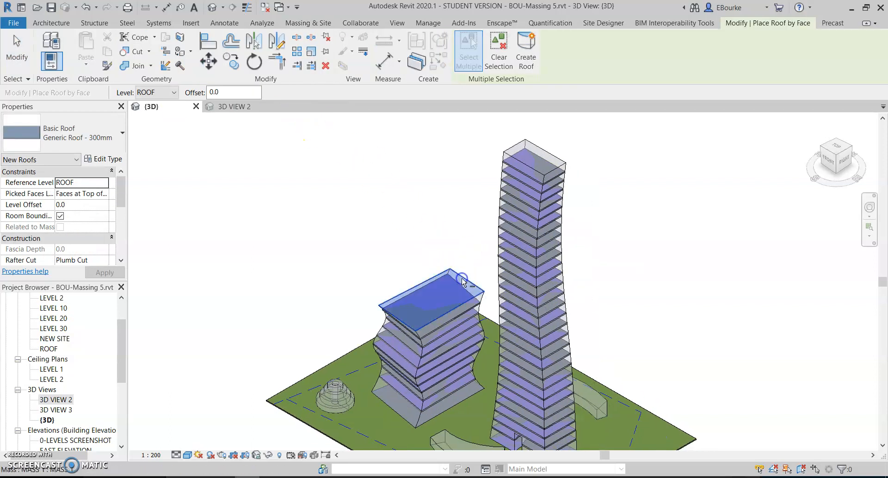
{"action": "left_click", "coordinate": [526, 50]}
{"action": "left_click", "coordinate": [548, 153]}
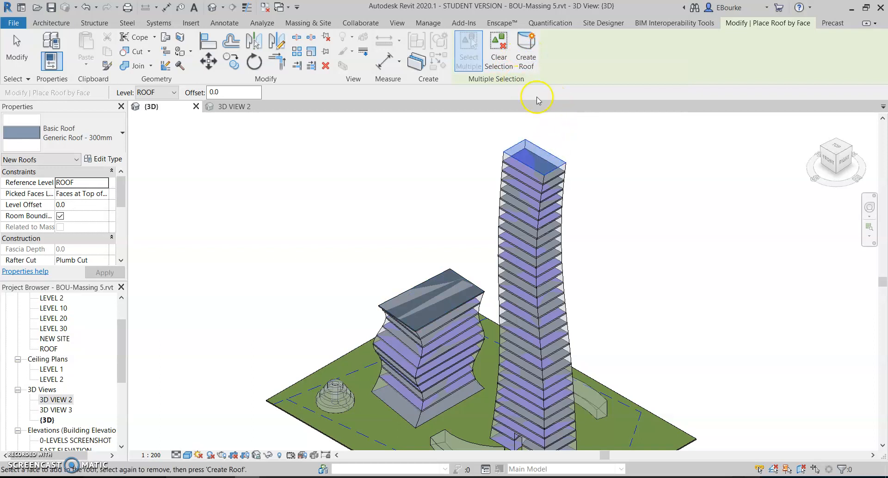
{"action": "left_click", "coordinate": [527, 53]}
{"action": "scroll", "coordinate": [598, 147], "scroll_direction": "down", "scroll_amount": 2}
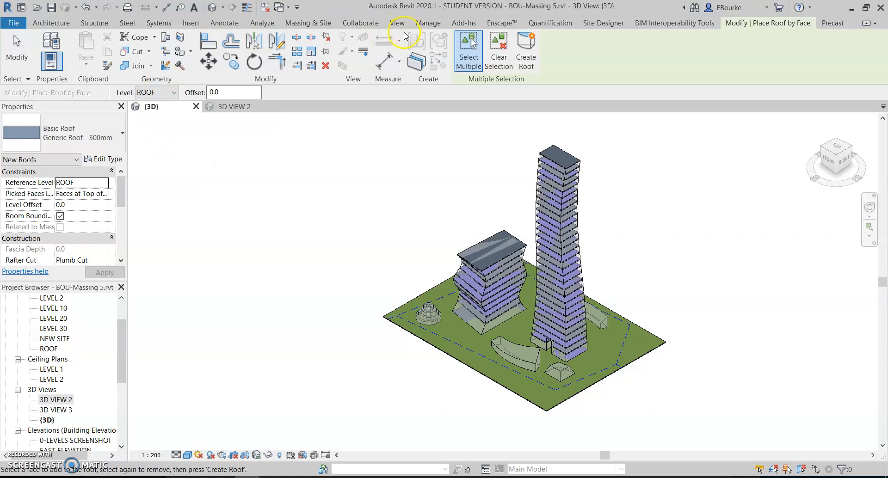
{"action": "key", "text": "Escape"}
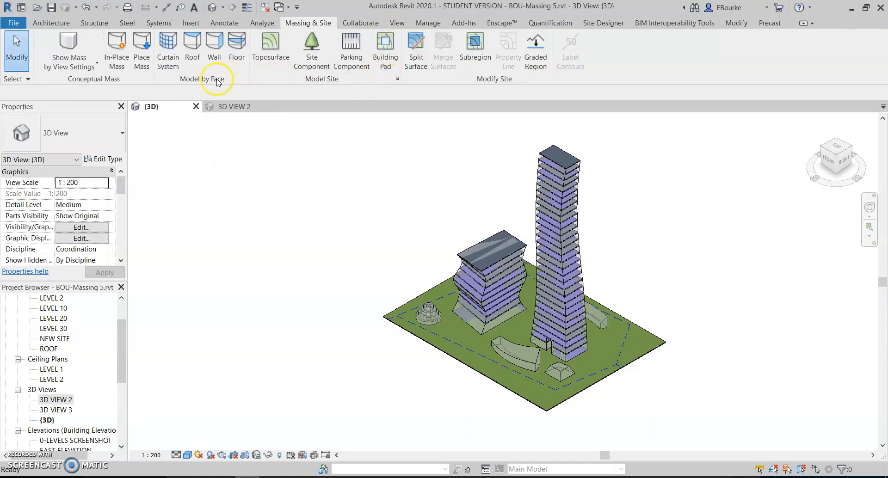
Step: Place Generic - 200mm walls by face on the back and side faces of both building masses
{"action": "left_click", "coordinate": [214, 43]}
{"action": "middle_click_drag", "start_coordinate": [272, 206], "coordinate": [621, 182], "text": "shift"}
{"action": "left_click", "coordinate": [544, 303]}
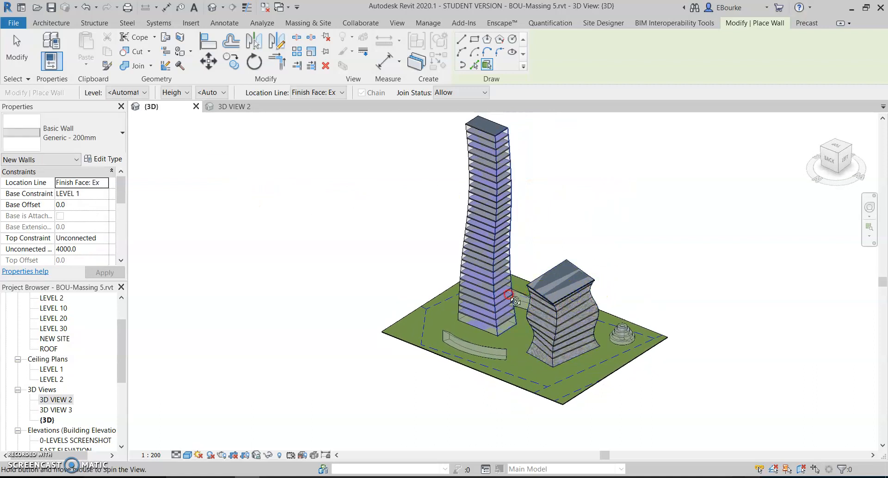
{"action": "left_click", "coordinate": [486, 137]}
{"action": "mouse_move", "coordinate": [488, 139]}
{"action": "middle_mouse_down", "text": "shift"}
{"action": "mouse_move", "coordinate": [545, 232]}
{"action": "mouse_move", "coordinate": [601, 226]}
{"action": "middle_mouse_up", "text": "shift"}
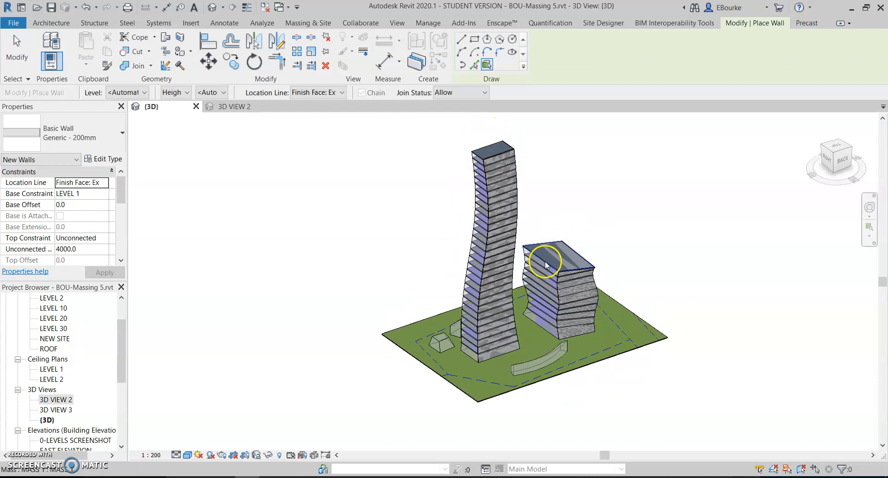
{"action": "left_click", "coordinate": [474, 159]}
{"action": "middle_click_drag", "start_coordinate": [382, 228], "coordinate": [393, 202], "text": "shift"}
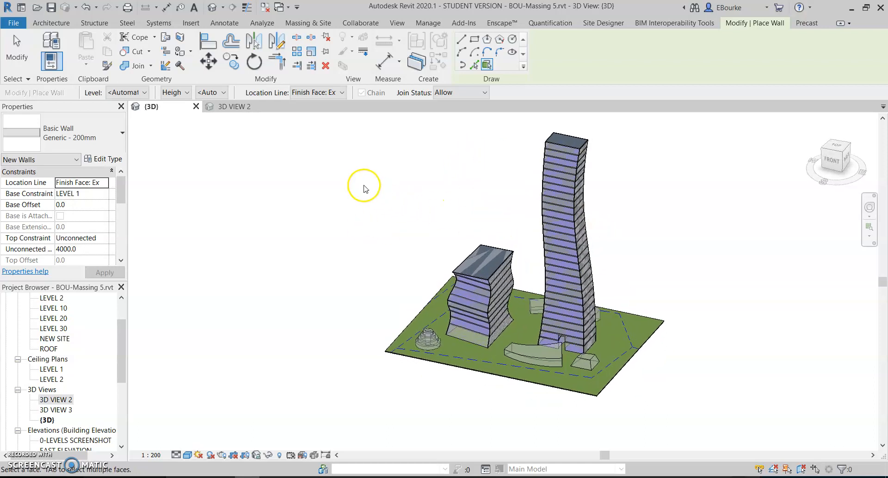
{"action": "key", "text": "Escape"}
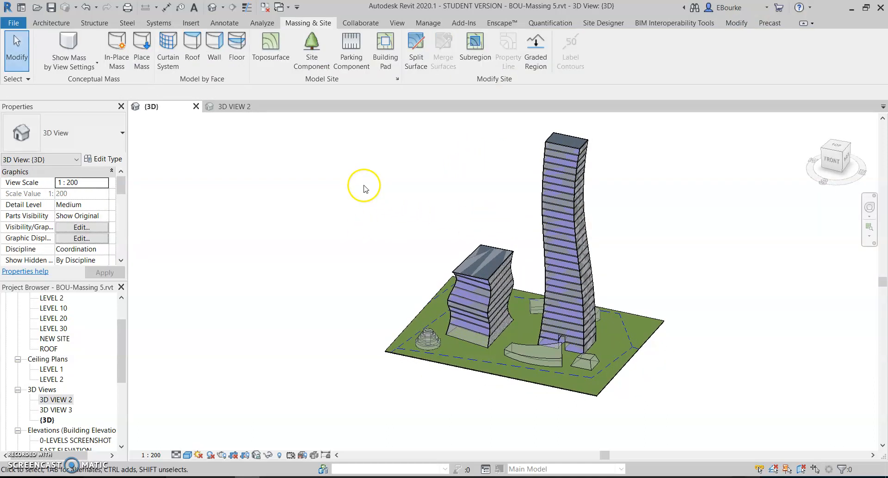
Step: Create 1500 x 3000mm curtain systems by face on the front faces of the short building and the tower
{"action": "left_click", "coordinate": [171, 67]}
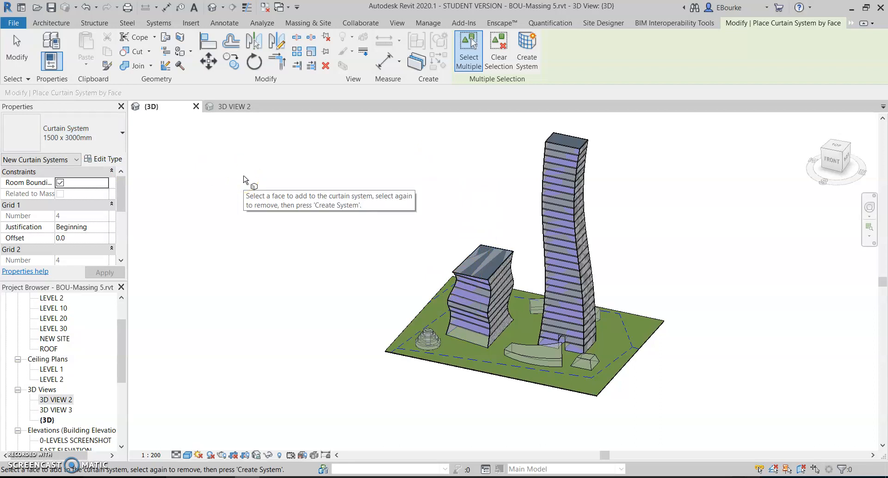
{"action": "left_click", "coordinate": [464, 342]}
{"action": "left_click", "coordinate": [511, 70]}
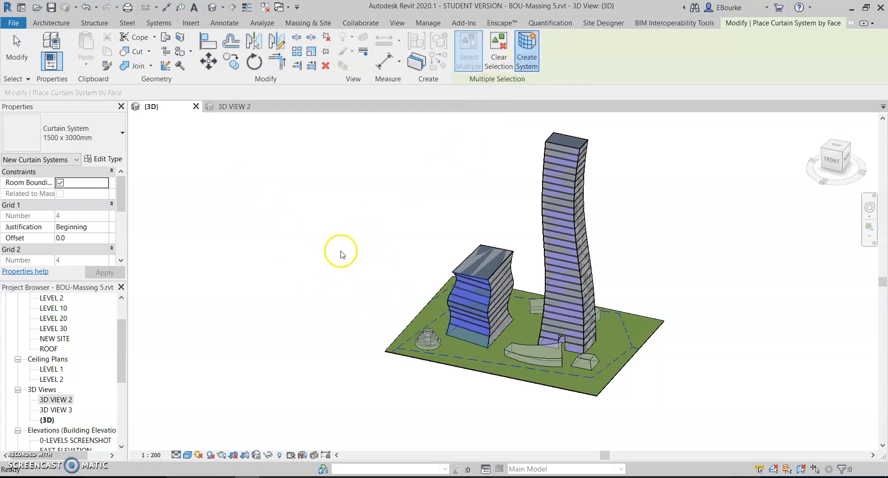
{"action": "scroll", "coordinate": [585, 367], "scroll_direction": "up", "scroll_amount": 1}
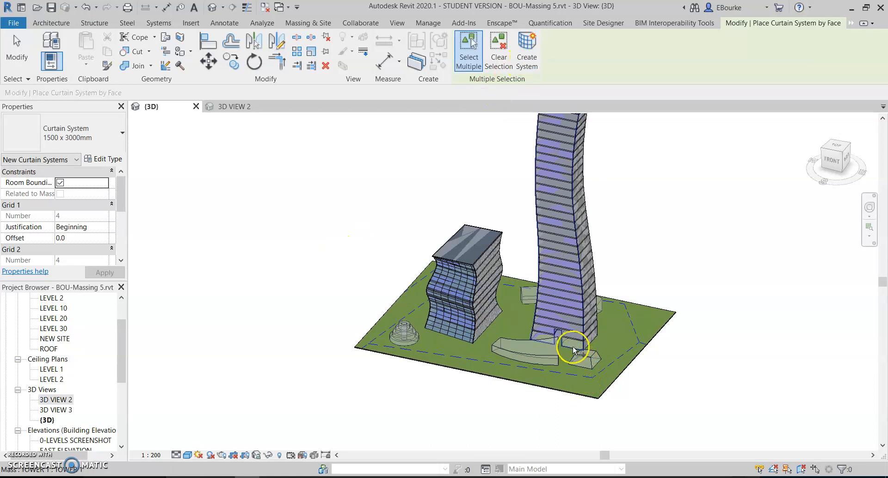
{"action": "left_click", "coordinate": [572, 350]}
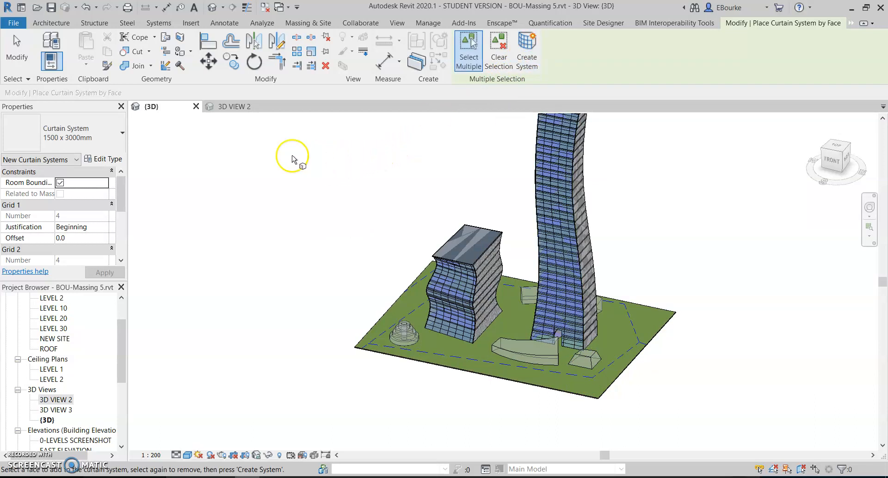
{"action": "key", "text": "Escape"}
Step: Review the enclosed buildings in 3D VIEW 2 and open the 3D VIEW 3 view
{"action": "left_click", "coordinate": [234, 107]}
{"action": "mouse_move", "coordinate": [623, 276]}
{"action": "middle_mouse_down", "text": "shift"}
{"action": "mouse_move", "coordinate": [747, 229]}
{"action": "mouse_move", "coordinate": [672, 262]}
{"action": "mouse_move", "coordinate": [625, 264]}
{"action": "middle_mouse_up", "text": "shift"}
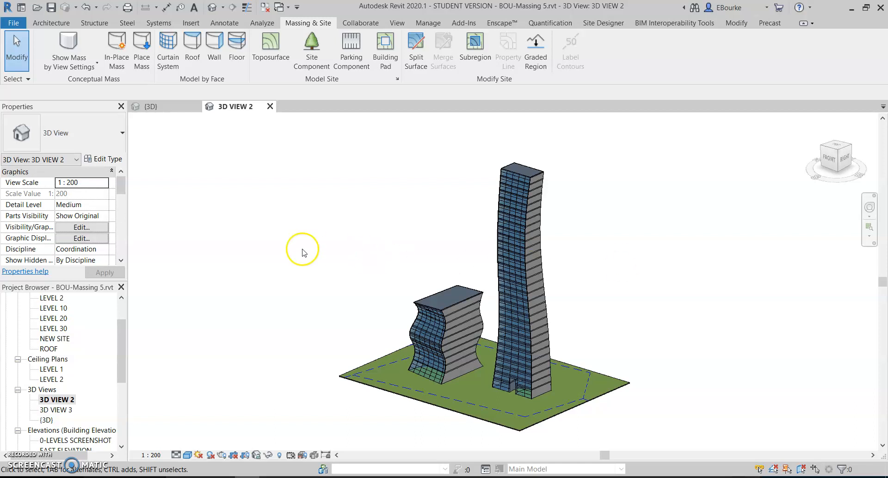
{"action": "double_click", "coordinate": [60, 411]}
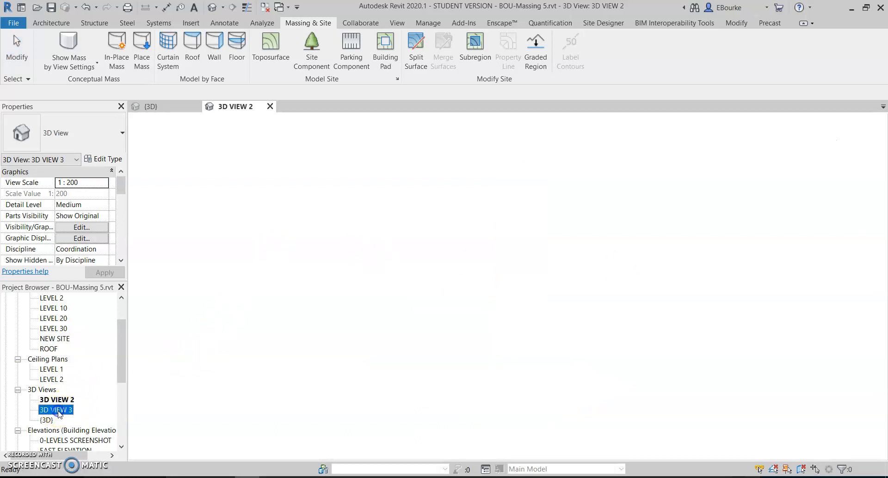
{"action": "scroll", "coordinate": [597, 272], "scroll_direction": "up", "scroll_amount": 2}
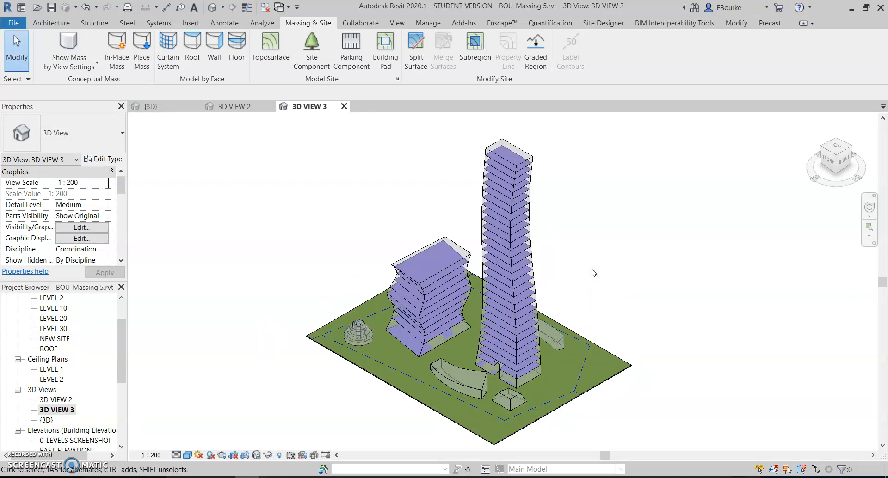
Step: Edit the shorter building's mass in place and show its form in X-Ray mode
{"action": "left_click", "coordinate": [420, 288]}
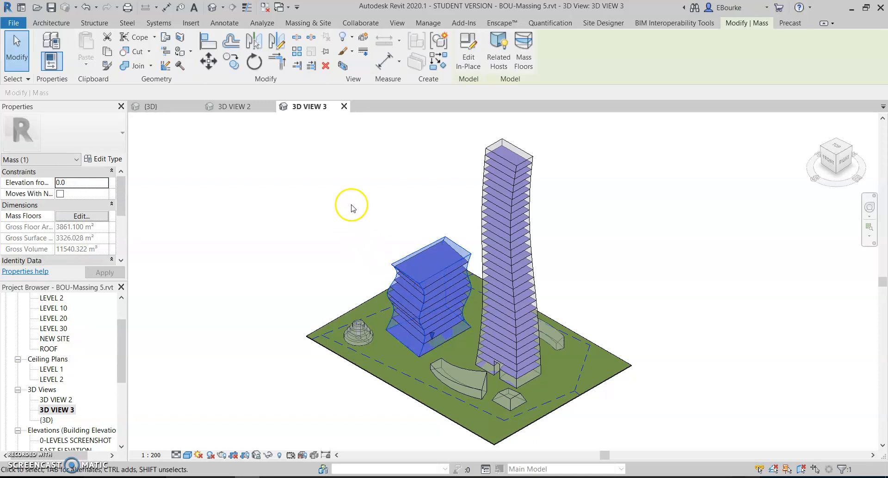
{"action": "left_click", "coordinate": [462, 78]}
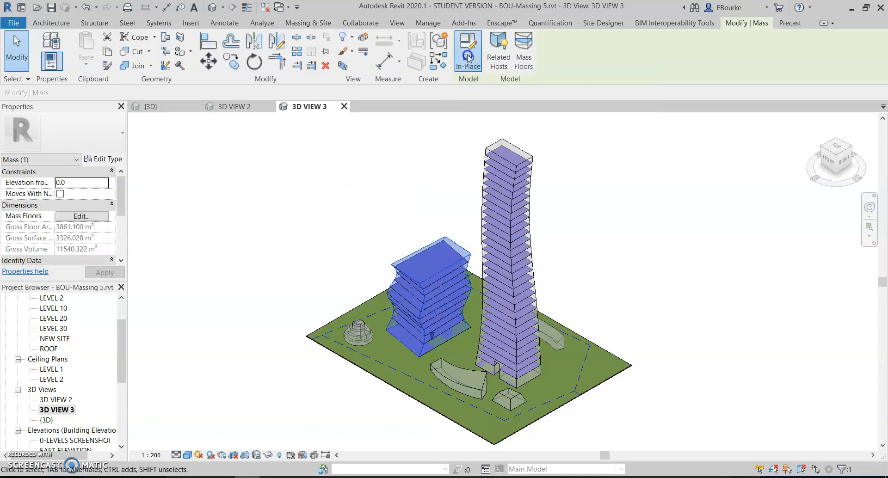
{"action": "left_click", "coordinate": [425, 134]}
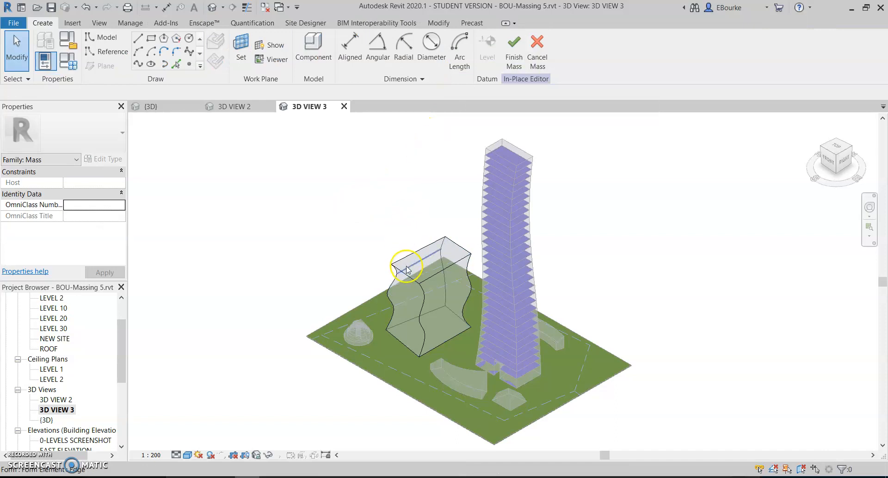
{"action": "left_click", "coordinate": [392, 287]}
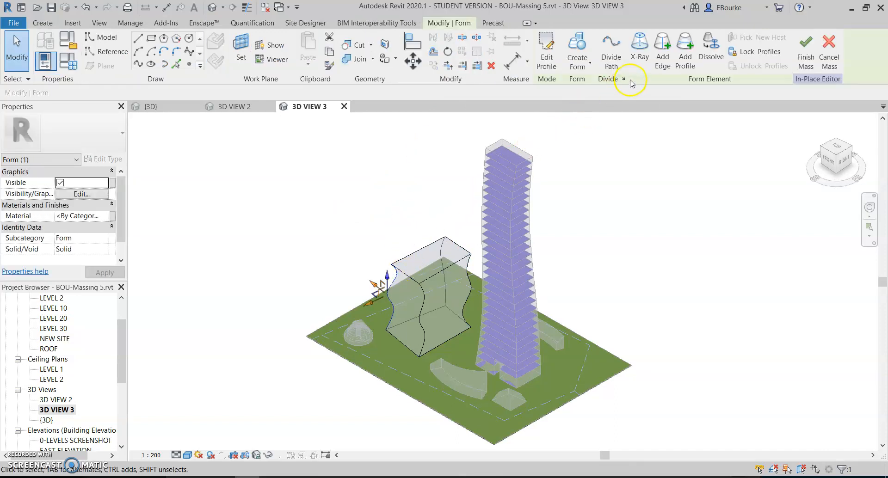
{"action": "left_click", "coordinate": [635, 47]}
{"action": "scroll", "coordinate": [404, 330], "scroll_direction": "up", "scroll_amount": 3}
Step: Pull the front-left and front-right edges of the shorter mass's second-lowest profile outward to widen its lower part
{"action": "left_click", "coordinate": [403, 311]}
{"action": "left_click_drag", "start_coordinate": [392, 325], "coordinate": [378, 330]}
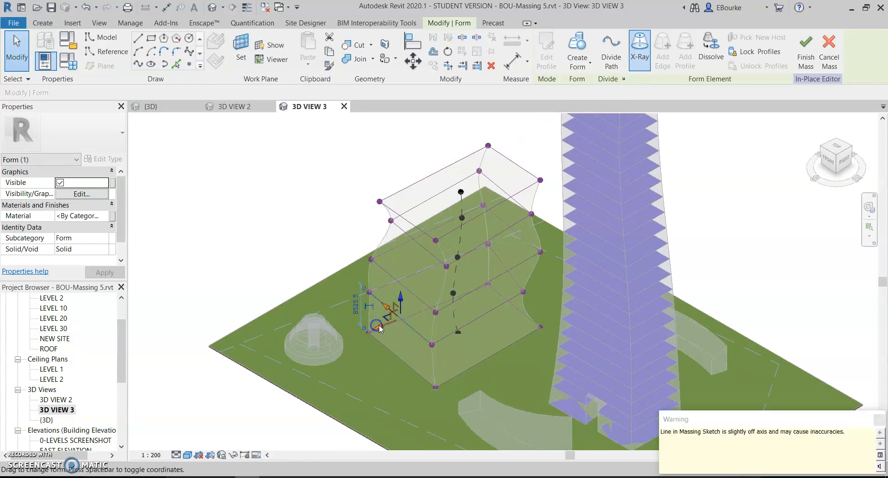
{"action": "left_click", "coordinate": [488, 321]}
{"action": "left_click_drag", "start_coordinate": [496, 331], "coordinate": [507, 334]}
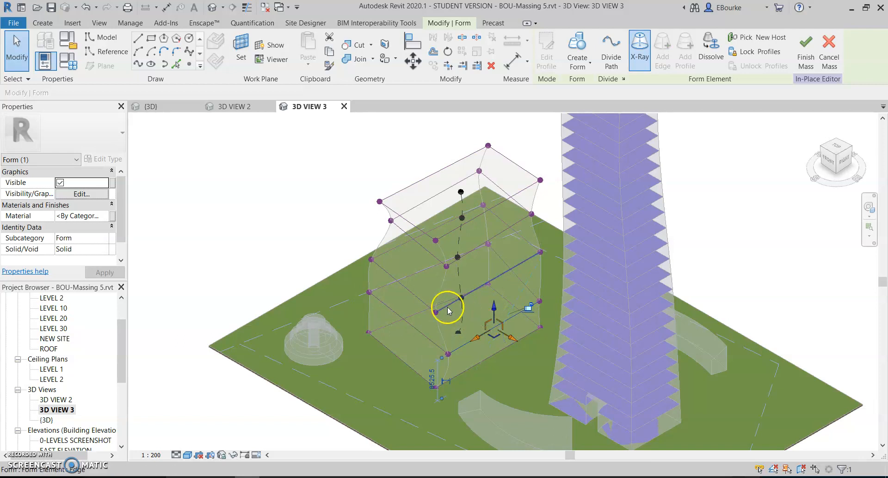
Step: Shift the back edge of the shorter mass's second-highest profile slightly inward and finish the in-place mass
{"action": "left_click", "coordinate": [431, 322]}
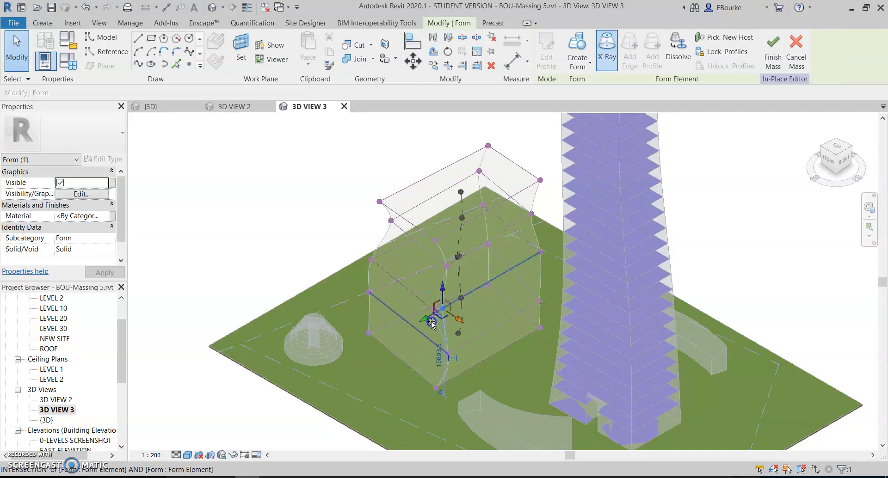
{"action": "left_click", "coordinate": [442, 213]}
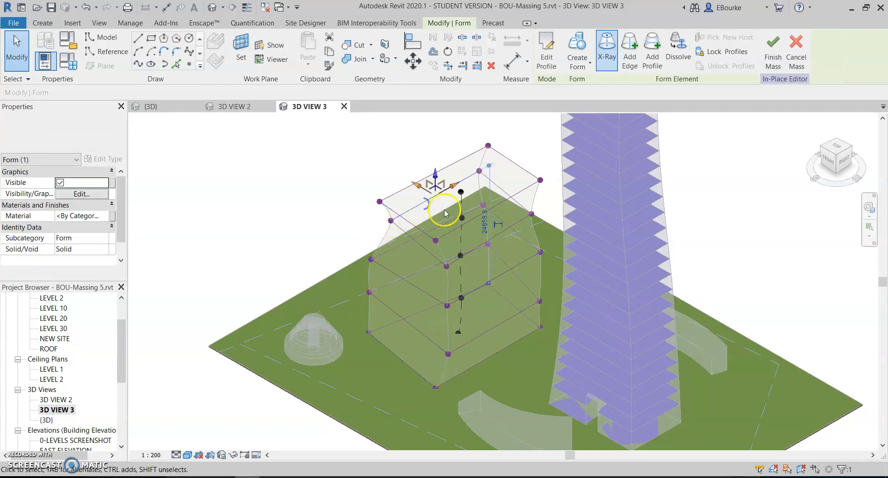
{"action": "left_click_drag", "start_coordinate": [418, 186], "coordinate": [427, 190]}
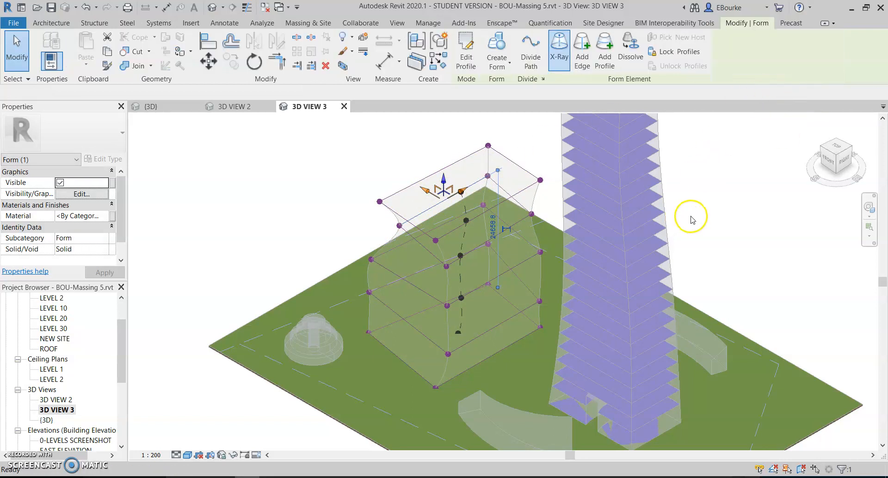
{"action": "middle_click_drag", "start_coordinate": [710, 212], "coordinate": [552, 250]}
{"action": "scroll", "coordinate": [595, 247], "scroll_direction": "down", "scroll_amount": 3}
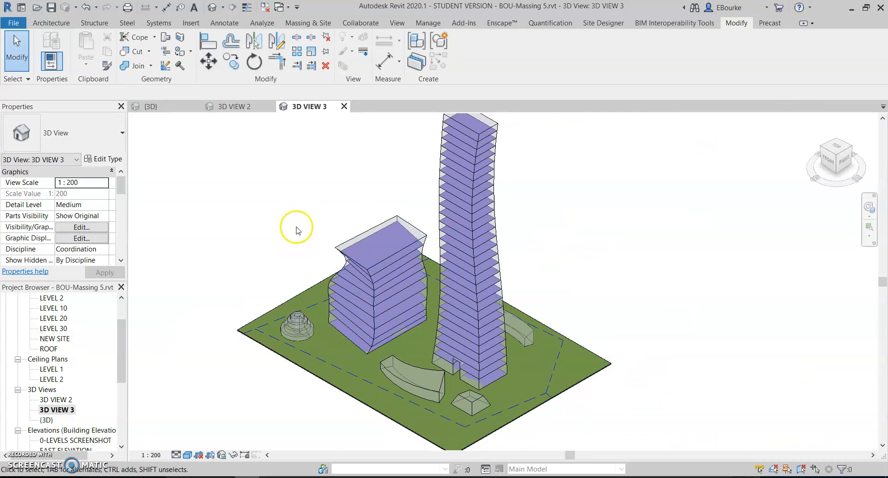
Step: Edit the tower mass in place and dissolve its form into the separate profiles
{"action": "scroll", "coordinate": [296, 227], "scroll_direction": "down", "scroll_amount": 1}
{"action": "middle_click_drag", "start_coordinate": [531, 174], "coordinate": [529, 186]}
{"action": "left_click", "coordinate": [470, 149]}
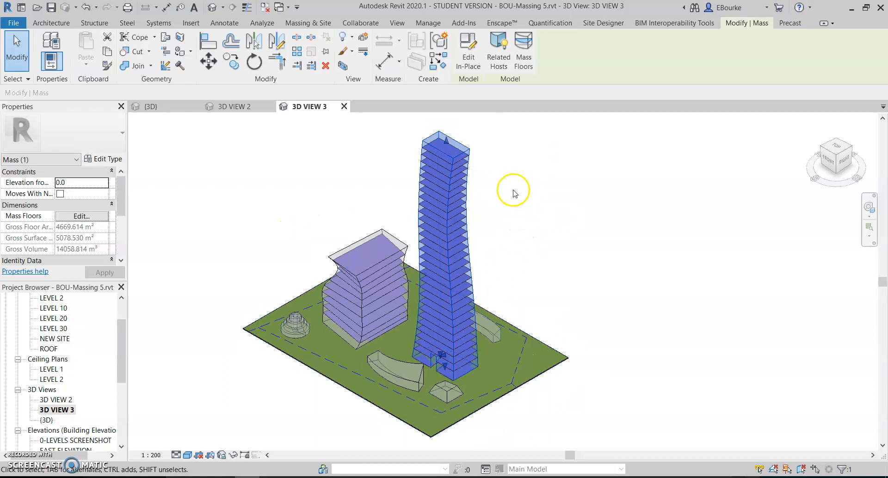
{"action": "left_click", "coordinate": [467, 78]}
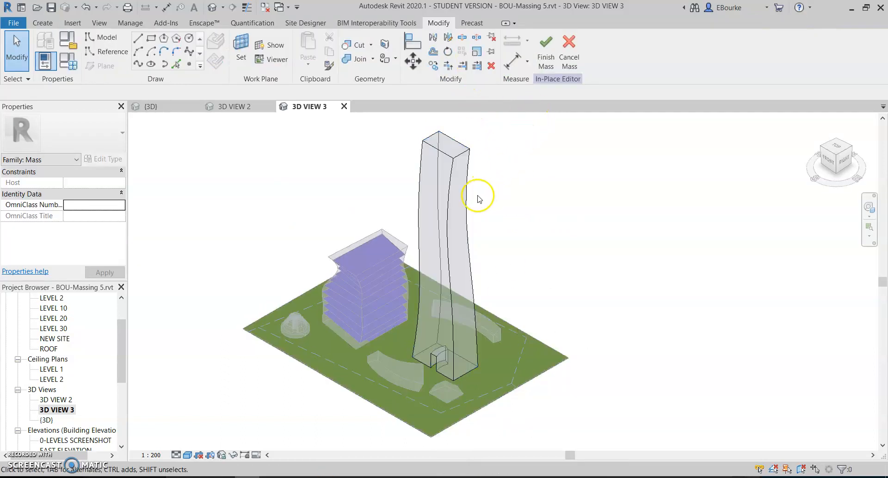
{"action": "left_click", "coordinate": [464, 201]}
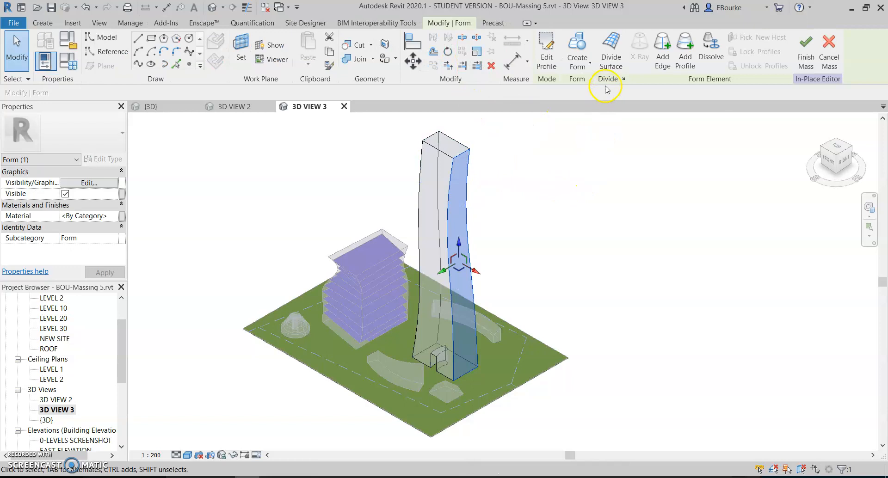
{"action": "left_click", "coordinate": [710, 49]}
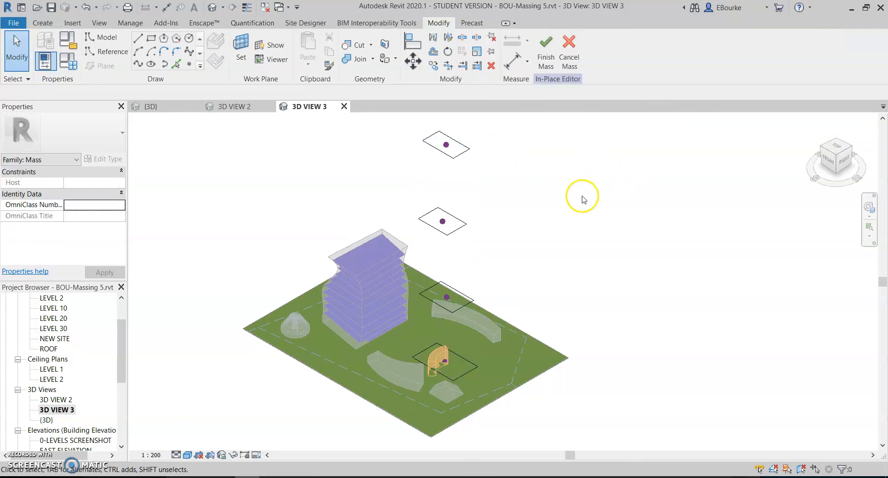
Step: Move the front-right line of the tower's second-highest profile inward so the profile measures 12000 mm in that direction
{"action": "scroll", "coordinate": [462, 232], "scroll_direction": "up", "scroll_amount": 2}
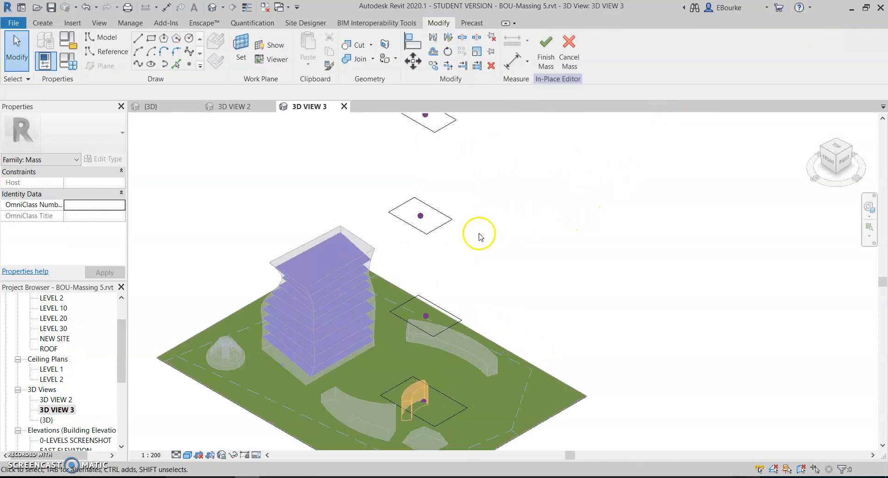
{"action": "scroll", "coordinate": [439, 230], "scroll_direction": "up", "scroll_amount": 2}
{"action": "left_click", "coordinate": [440, 227]}
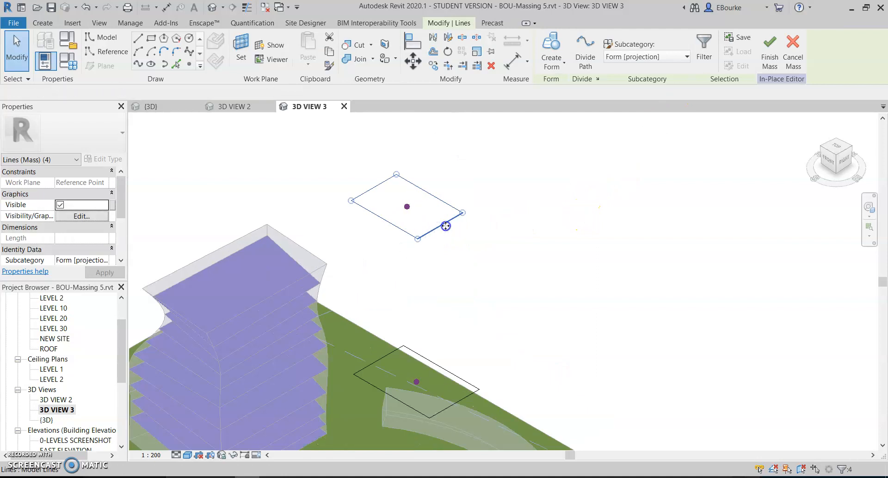
{"action": "left_click", "coordinate": [431, 225]}
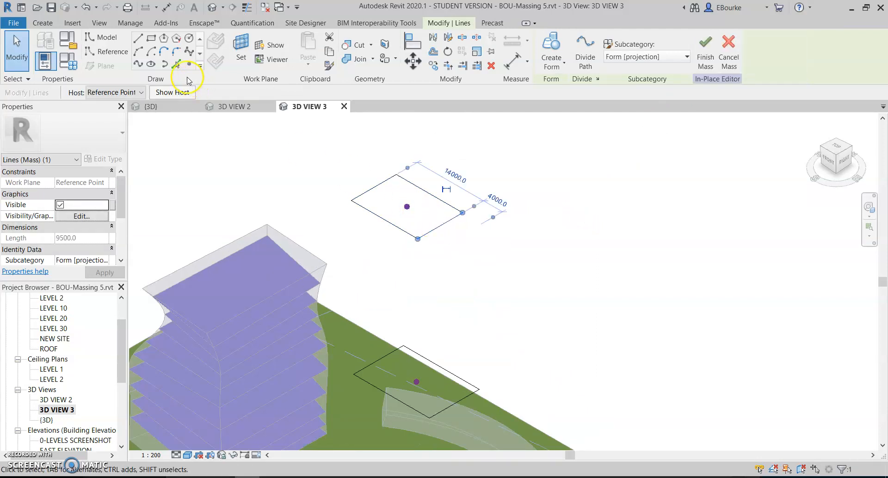
{"action": "key", "text": "m"}
{"action": "key", "text": "v"}
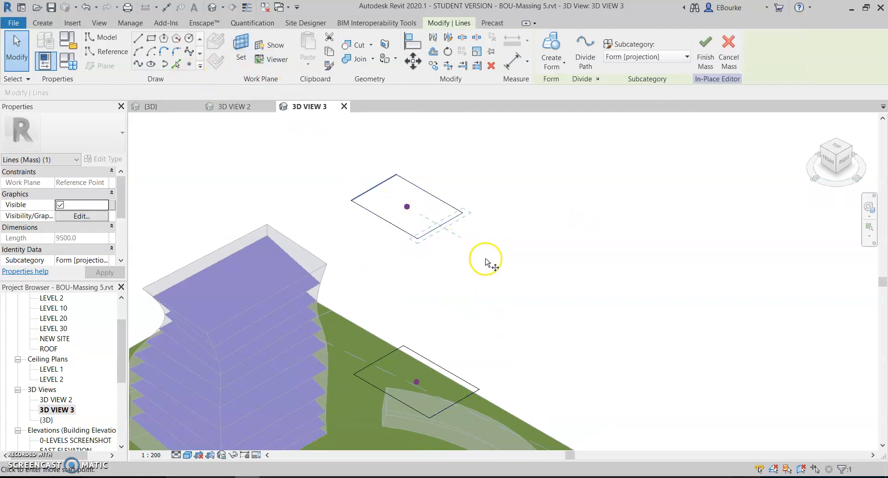
{"action": "left_click", "coordinate": [483, 259]}
{"action": "left_click", "coordinate": [451, 289]}
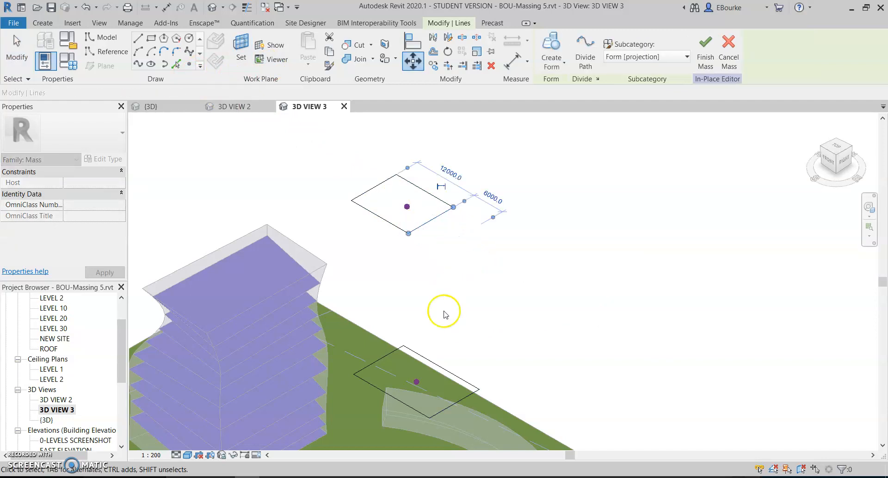
Step: Set the width of the tower's second-lowest profile to 9000 mm by its front-left line
{"action": "left_click", "coordinate": [382, 396]}
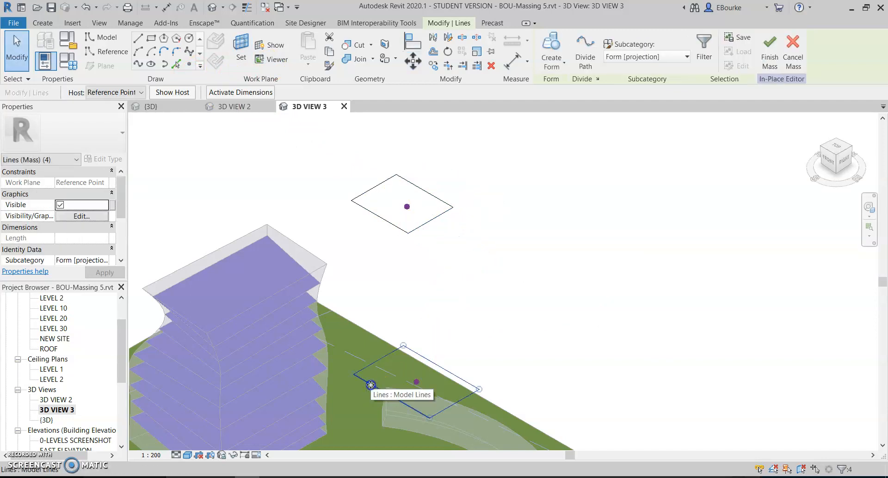
{"action": "middle_click_drag", "start_coordinate": [385, 374], "coordinate": [386, 329]}
{"action": "scroll", "coordinate": [387, 329], "scroll_direction": "up", "scroll_amount": 1}
{"action": "left_click", "coordinate": [356, 293]}
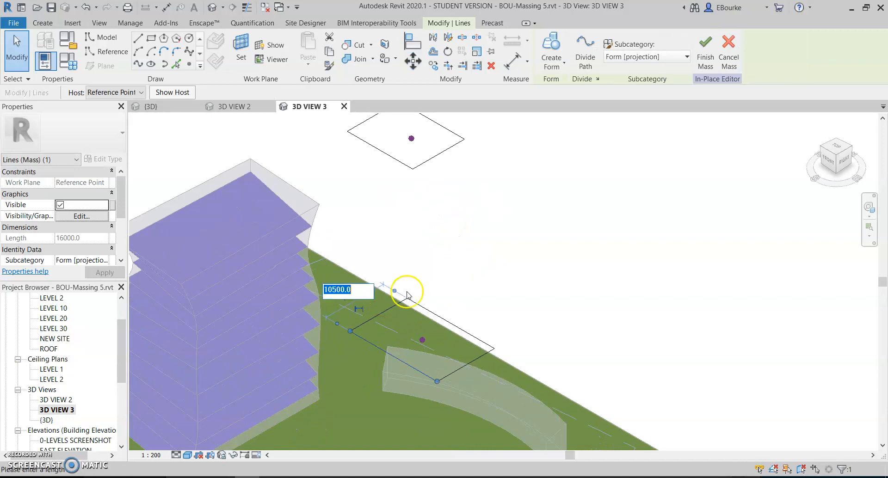
{"action": "type", "text": "9000"}
{"action": "key", "text": "Return"}
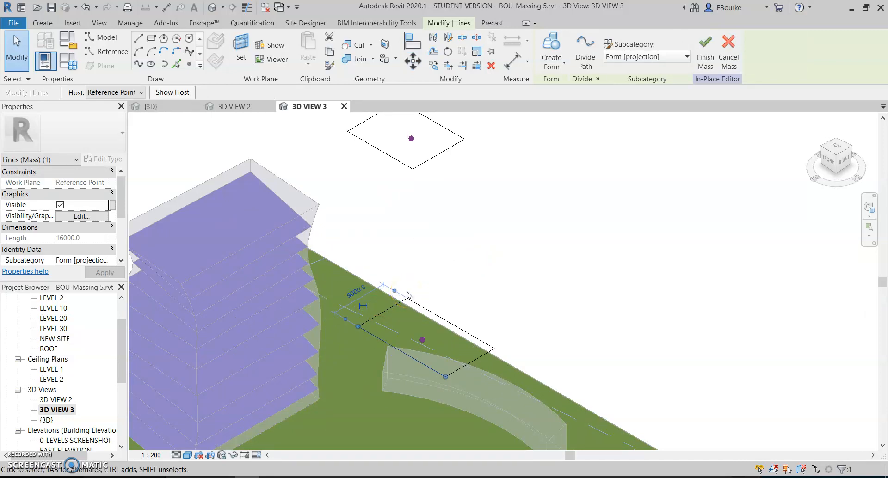
{"action": "left_click", "coordinate": [468, 260]}
{"action": "scroll", "coordinate": [490, 299], "scroll_direction": "down", "scroll_amount": 3}
{"action": "middle_click_drag", "start_coordinate": [551, 289], "coordinate": [523, 288]}
{"action": "scroll", "coordinate": [525, 256], "scroll_direction": "down", "scroll_amount": 2}
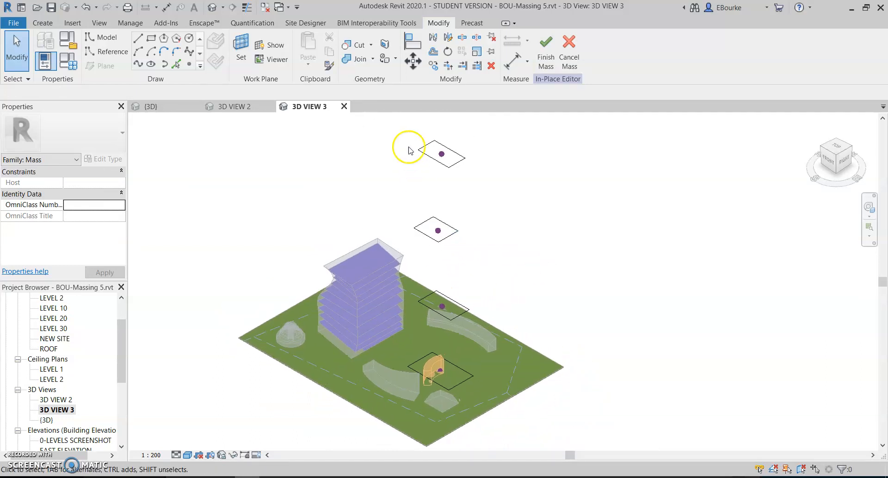
{"action": "left_click_drag", "start_coordinate": [398, 121], "coordinate": [511, 340]}
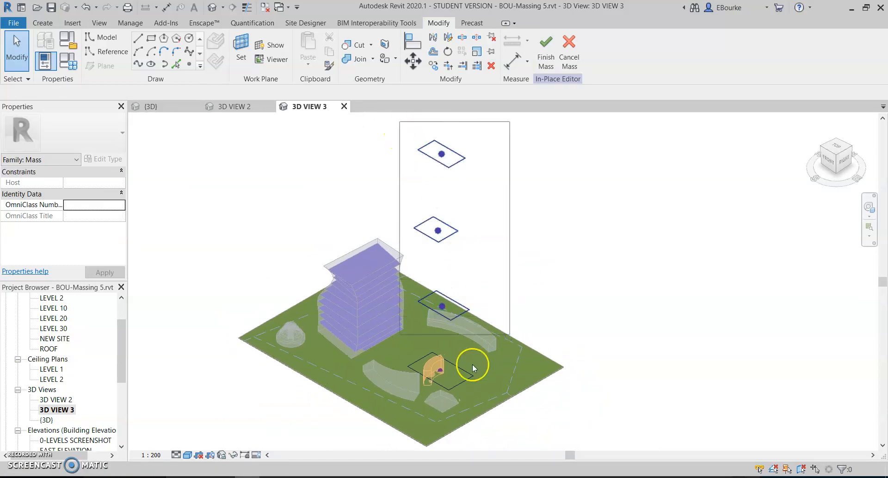
{"action": "scroll", "coordinate": [460, 375], "scroll_direction": "up", "scroll_amount": 3}
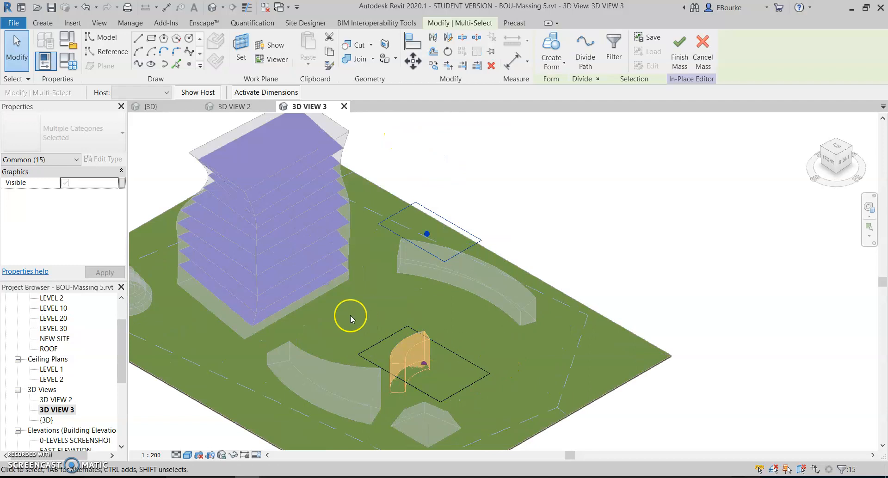
{"action": "scroll", "coordinate": [422, 391], "scroll_direction": "down", "scroll_amount": 4}
Step: Create a solid form from all four tower profiles and their points, leaving the curved entrance void out of the selection
{"action": "left_click_drag", "start_coordinate": [371, 144], "coordinate": [496, 438]}
{"action": "scroll", "coordinate": [430, 405], "scroll_direction": "up", "scroll_amount": 3}
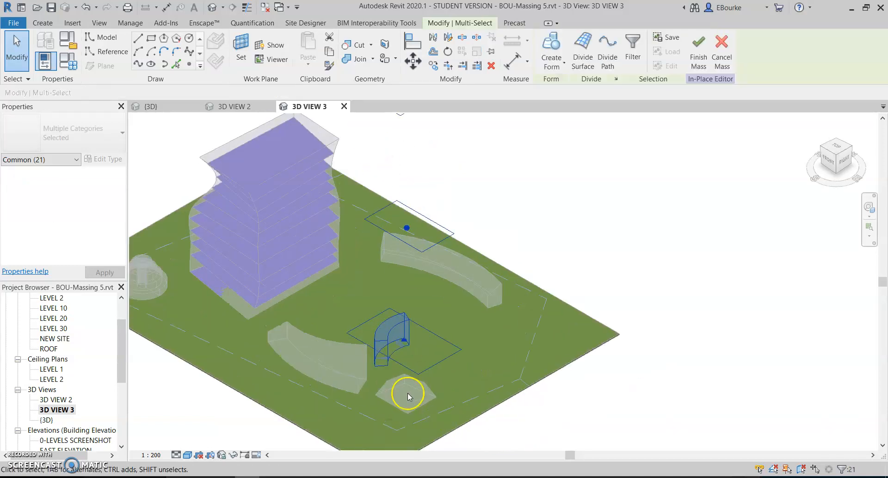
{"action": "left_click", "coordinate": [384, 343], "text": "shift"}
{"action": "scroll", "coordinate": [423, 358], "scroll_direction": "down", "scroll_amount": 2}
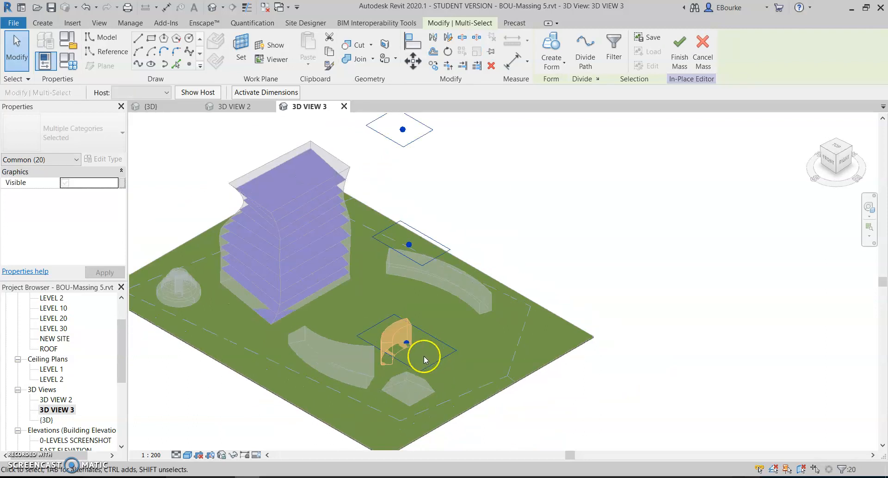
{"action": "scroll", "coordinate": [485, 287], "scroll_direction": "down", "scroll_amount": 1}
{"action": "scroll", "coordinate": [526, 252], "scroll_direction": "down", "scroll_amount": 1}
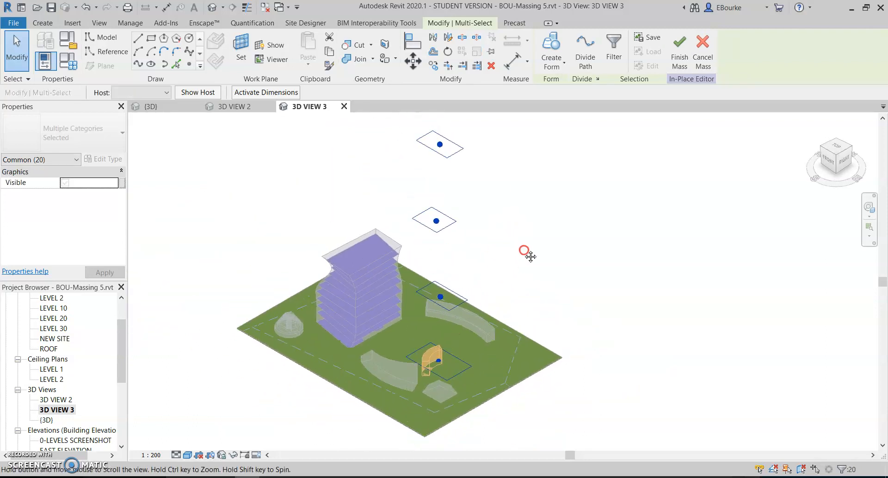
{"action": "left_click", "coordinate": [552, 60]}
{"action": "left_click", "coordinate": [571, 86]}
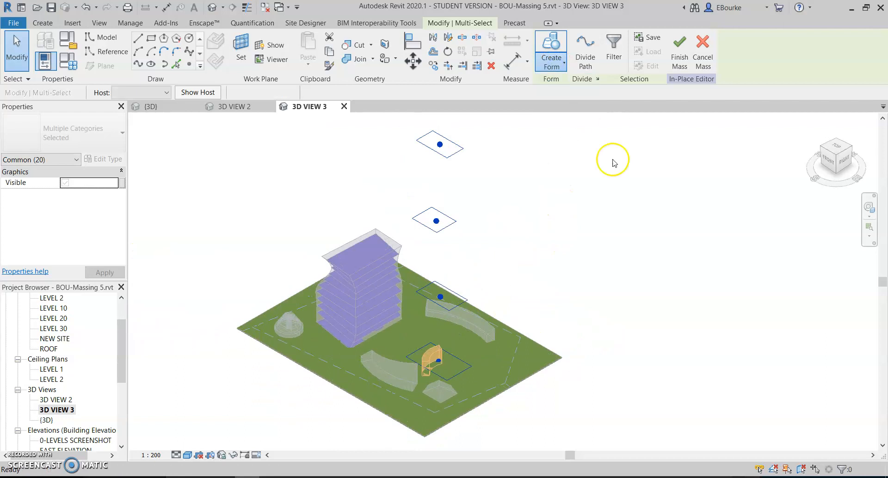
{"action": "left_click", "coordinate": [596, 252]}
Step: Cut the curved entrance void out of the base of the rebuilt tower form and finish the mass
{"action": "scroll", "coordinate": [426, 375], "scroll_direction": "up", "scroll_amount": 5}
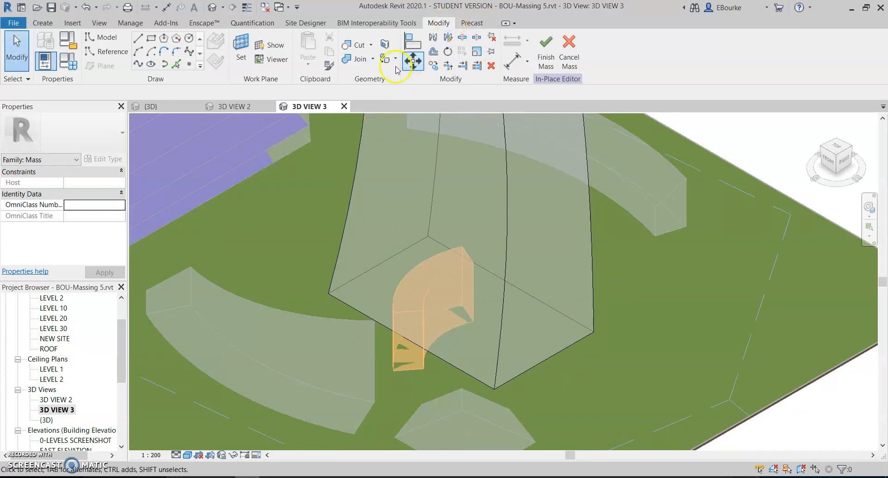
{"action": "left_click", "coordinate": [360, 45]}
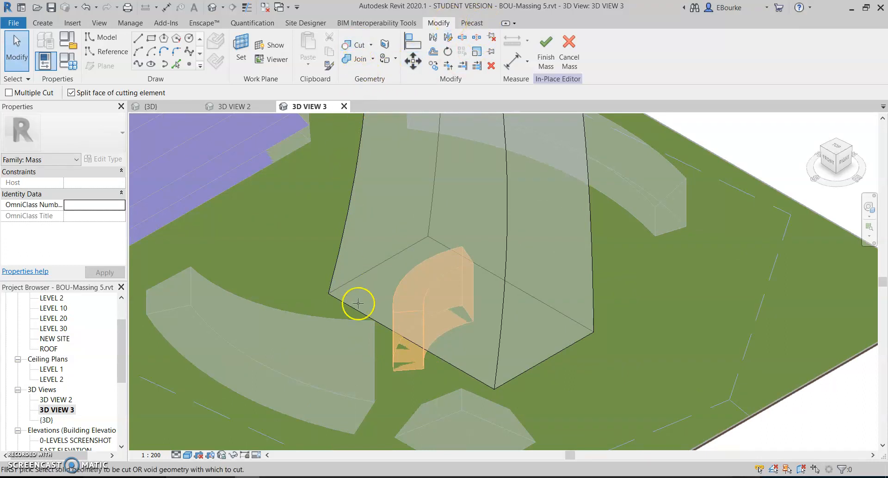
{"action": "left_click", "coordinate": [444, 358]}
{"action": "left_click", "coordinate": [433, 355]}
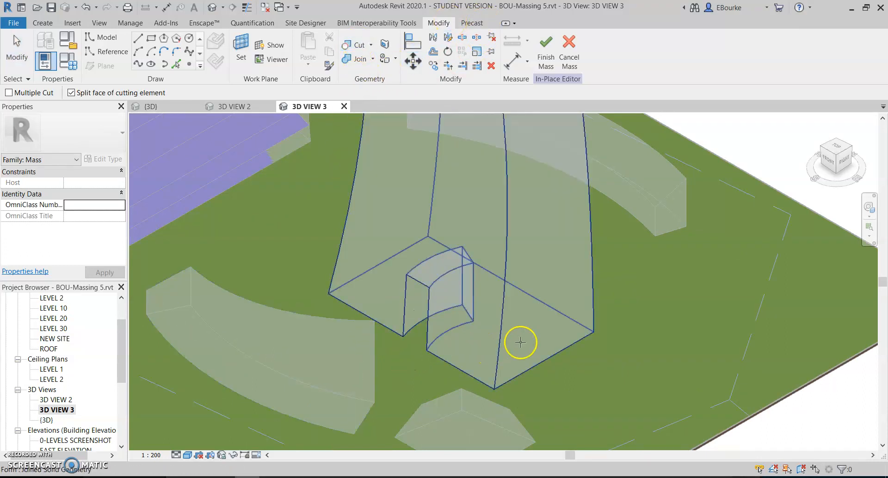
{"action": "scroll", "coordinate": [617, 322], "scroll_direction": "down", "scroll_amount": 3}
{"action": "scroll", "coordinate": [617, 322], "scroll_direction": "down", "scroll_amount": 5}
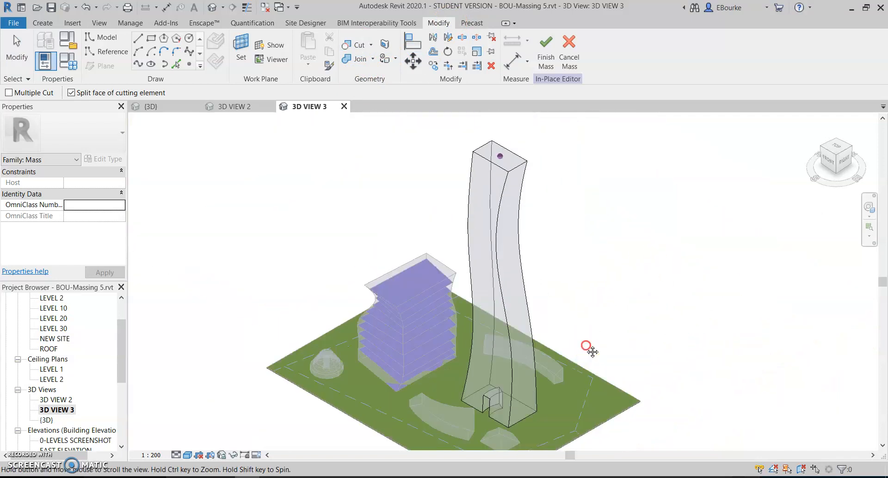
{"action": "key", "text": "Escape"}
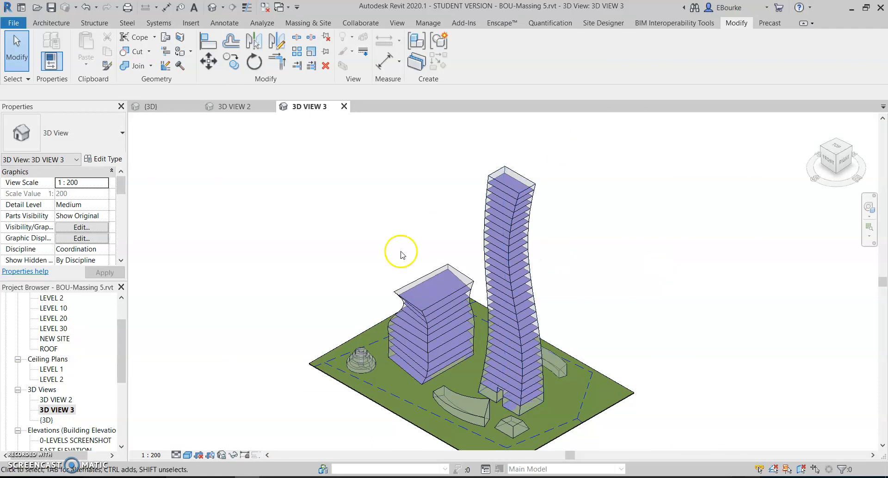
Step: Check the GROSS FLOOR AREA (GFA) and FLOOR SPACE RATIO (FSR) schedules, and return to 3D VIEW 2
{"action": "scroll", "coordinate": [75, 375], "scroll_direction": "down", "scroll_amount": 5}
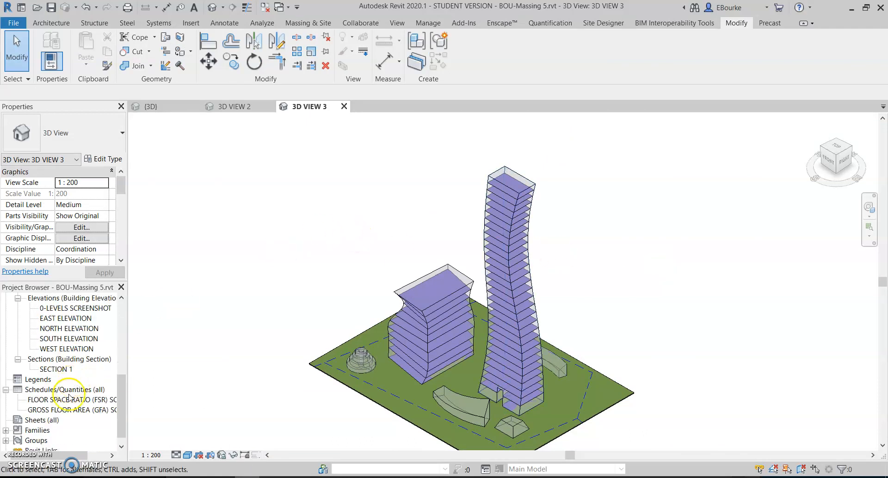
{"action": "double_click", "coordinate": [58, 411]}
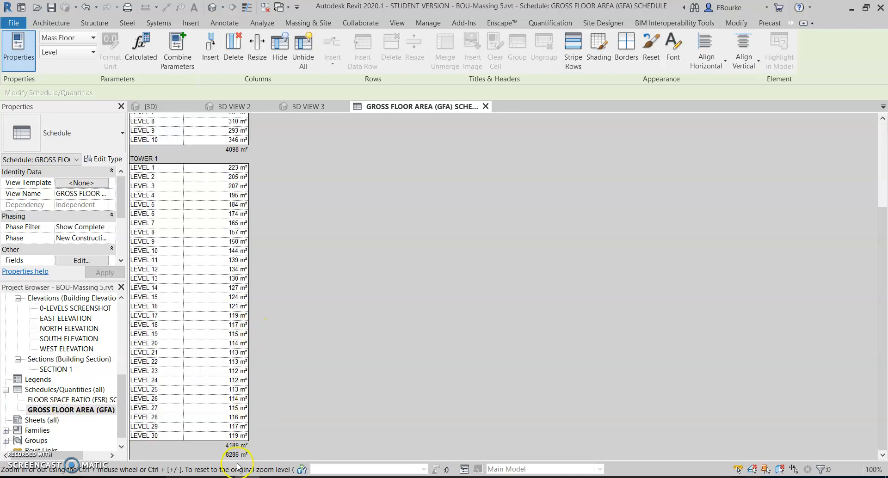
{"action": "left_click", "coordinate": [81, 400]}
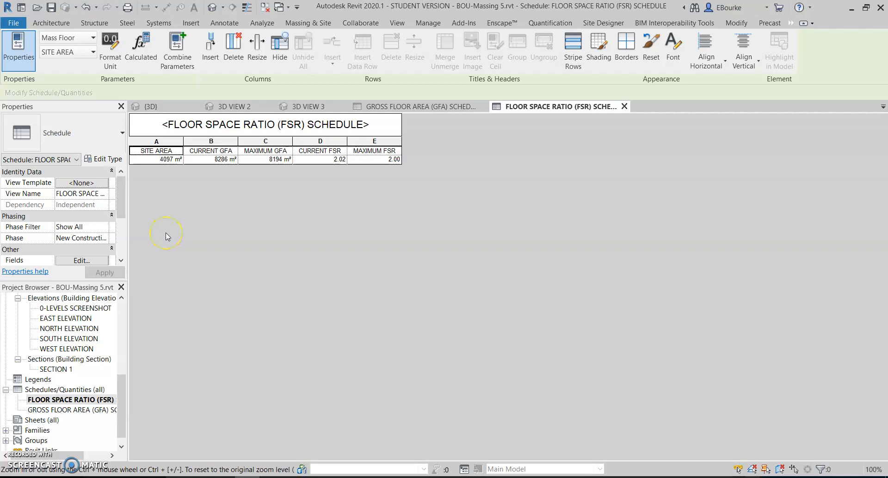
{"action": "scroll", "coordinate": [81, 342], "scroll_direction": "up", "scroll_amount": 3}
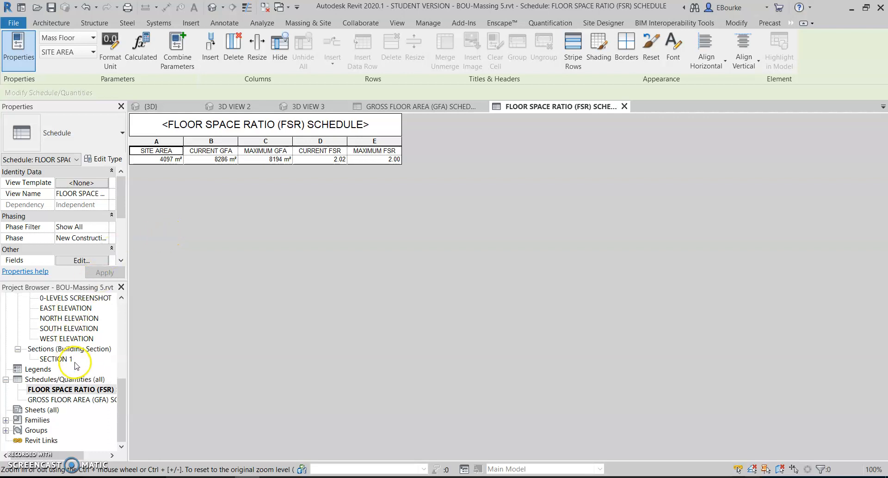
{"action": "double_click", "coordinate": [60, 362]}
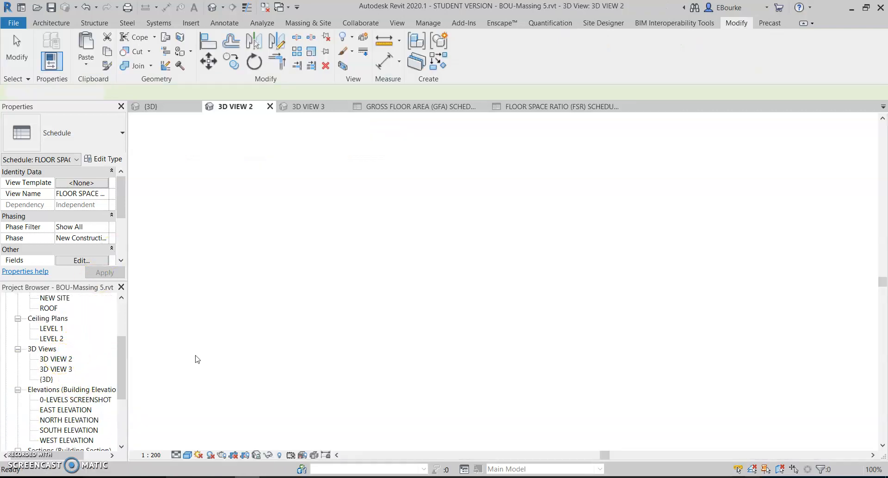
Step: Select both buildings, filter the selection down to Floors, and update all the floors to their mass faces
{"action": "middle_click_drag", "start_coordinate": [631, 257], "coordinate": [617, 317], "text": "shift"}
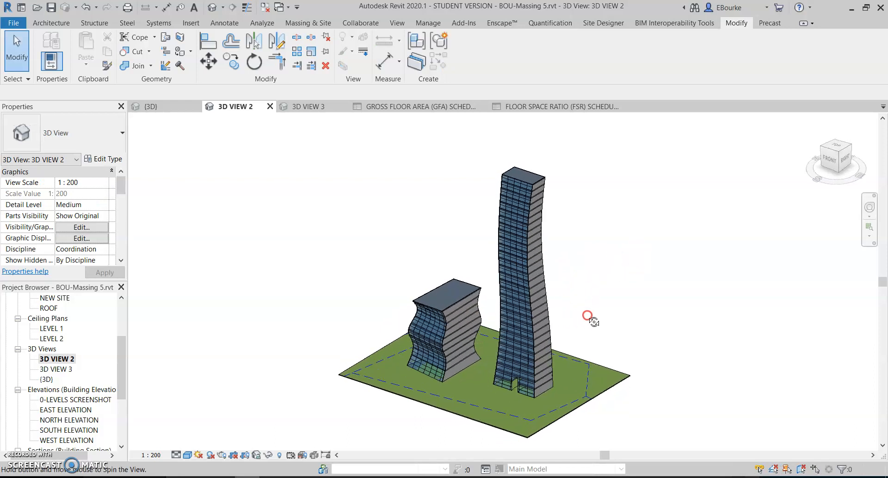
{"action": "scroll", "coordinate": [490, 304], "scroll_direction": "up", "scroll_amount": 5}
{"action": "scroll", "coordinate": [498, 270], "scroll_direction": "down", "scroll_amount": 5}
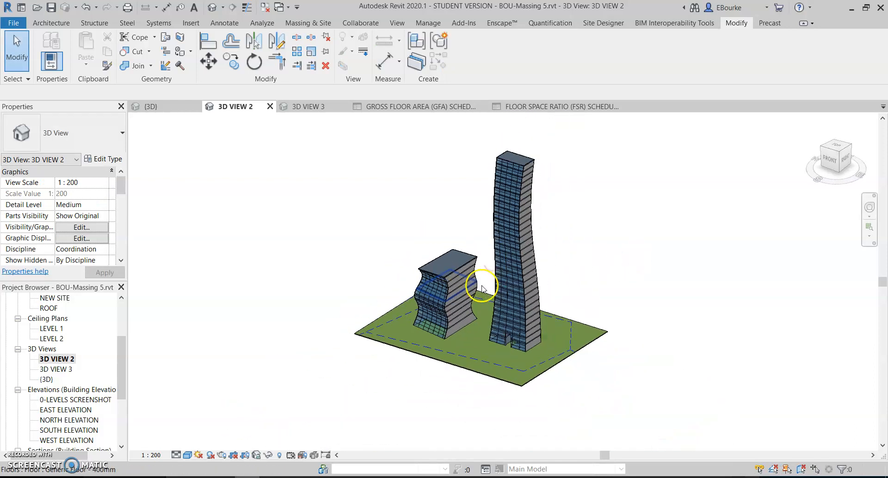
{"action": "left_click_drag", "start_coordinate": [409, 165], "coordinate": [541, 393]}
{"action": "left_click", "coordinate": [466, 47]}
{"action": "left_click", "coordinate": [514, 188]}
{"action": "left_click", "coordinate": [347, 198]}
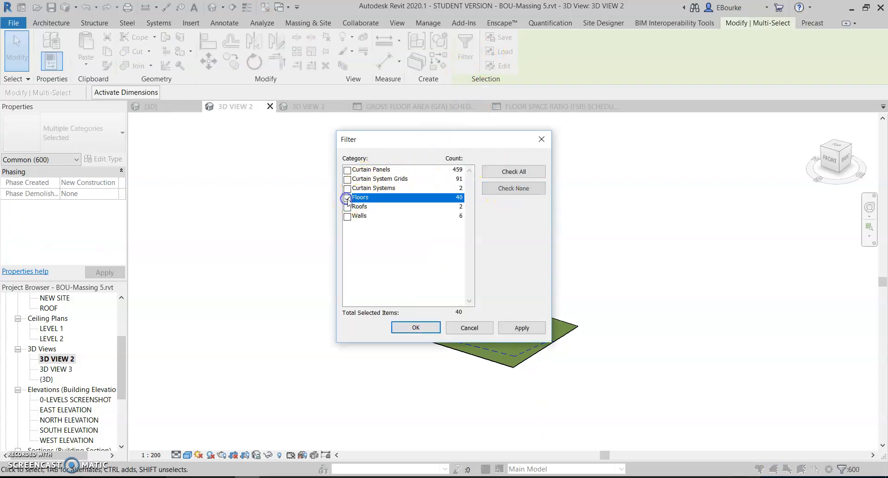
{"action": "left_click", "coordinate": [417, 326]}
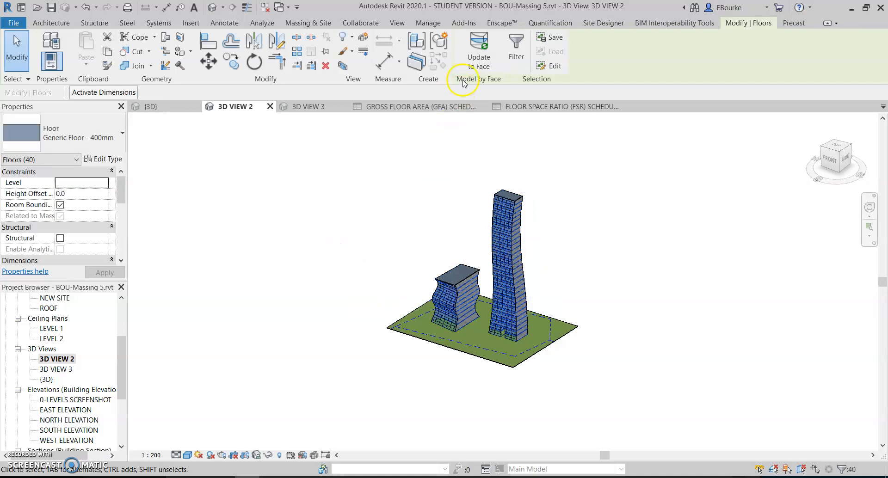
{"action": "left_click", "coordinate": [477, 65]}
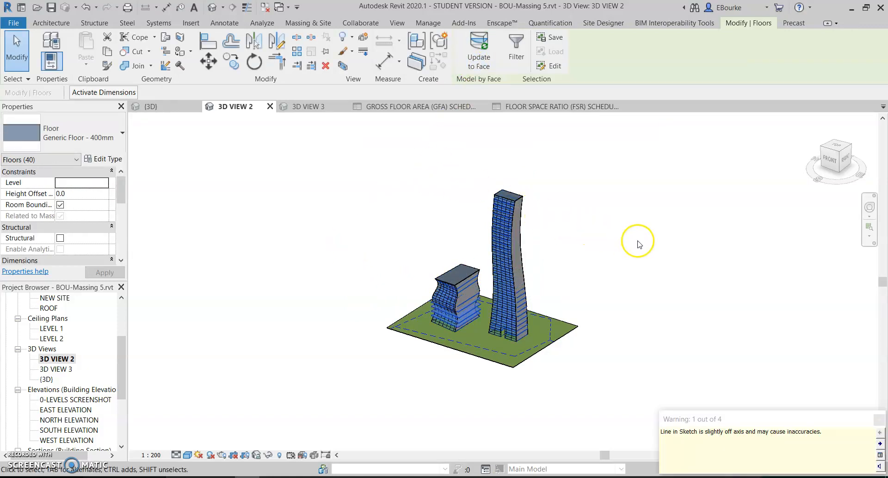
Step: Update the roofs of both buildings to their mass faces, deleting the tower roof whose defining faces cannot be reacquired
{"action": "scroll", "coordinate": [510, 238], "scroll_direction": "up", "scroll_amount": 2}
{"action": "scroll", "coordinate": [489, 237], "scroll_direction": "up", "scroll_amount": 1}
{"action": "scroll", "coordinate": [346, 270], "scroll_direction": "up", "scroll_amount": 2}
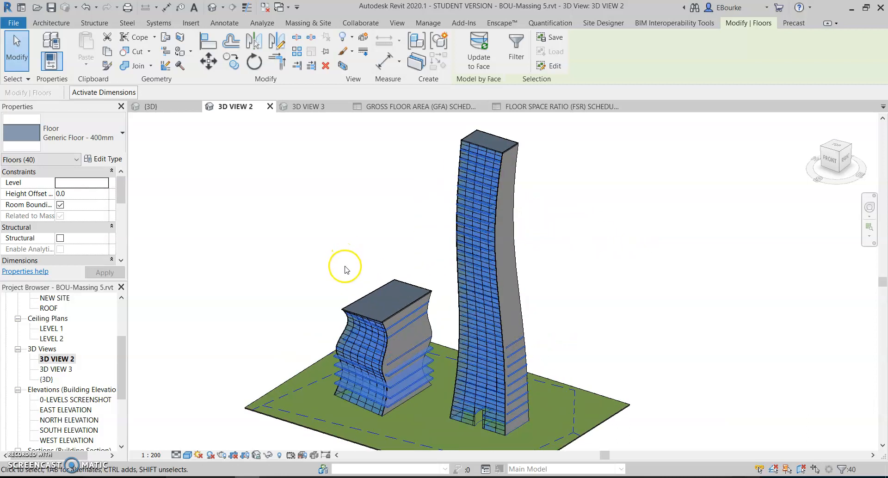
{"action": "left_click", "coordinate": [364, 298]}
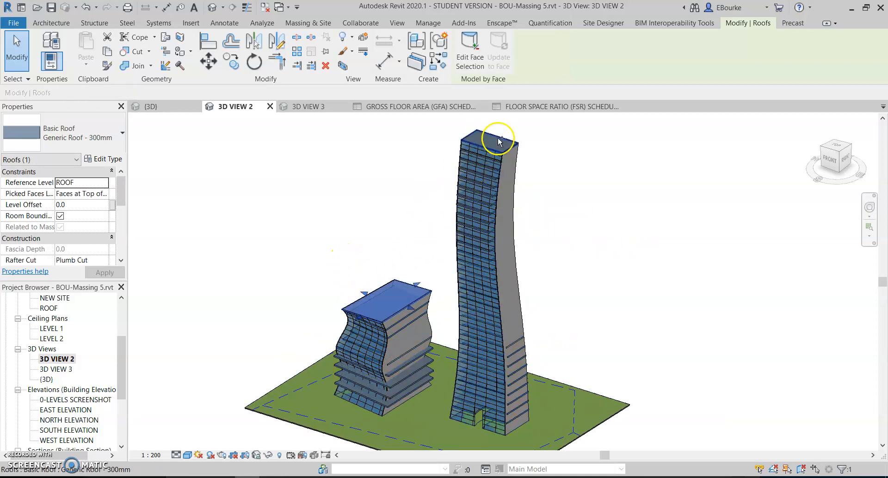
{"action": "left_click", "coordinate": [533, 147], "text": "ctrl"}
{"action": "left_click", "coordinate": [481, 58]}
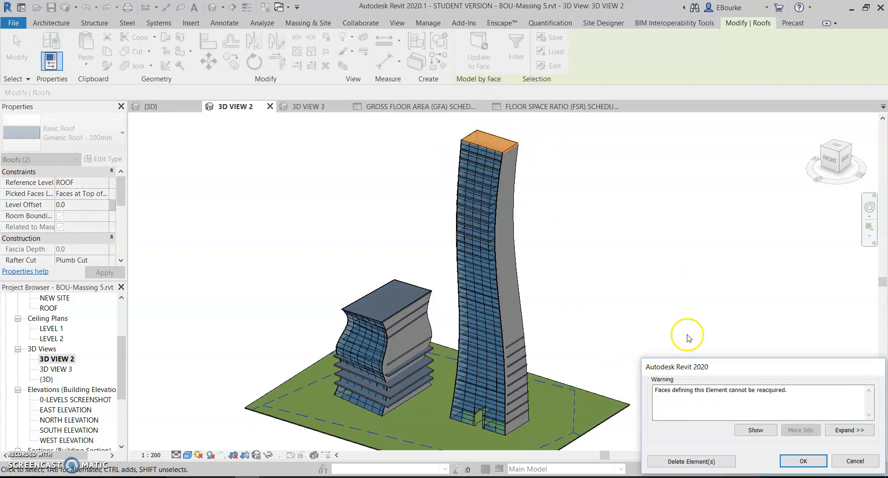
{"action": "left_click", "coordinate": [703, 464]}
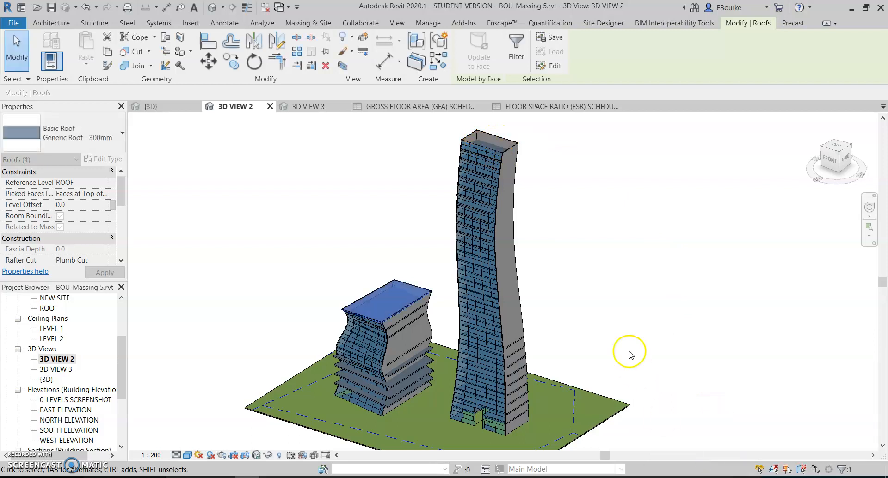
{"action": "scroll", "coordinate": [468, 267], "scroll_direction": "up", "scroll_amount": 5}
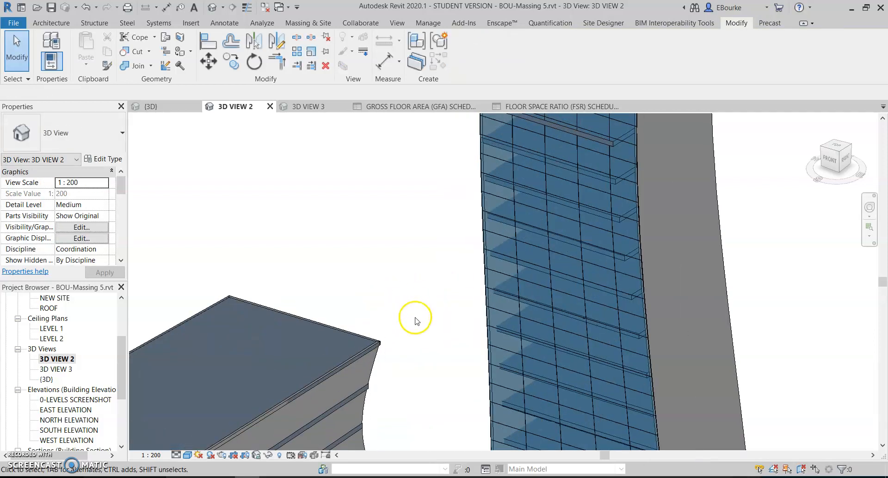
{"action": "scroll", "coordinate": [409, 277], "scroll_direction": "down", "scroll_amount": 5}
{"action": "middle_click_drag", "start_coordinate": [407, 228], "coordinate": [381, 232]}
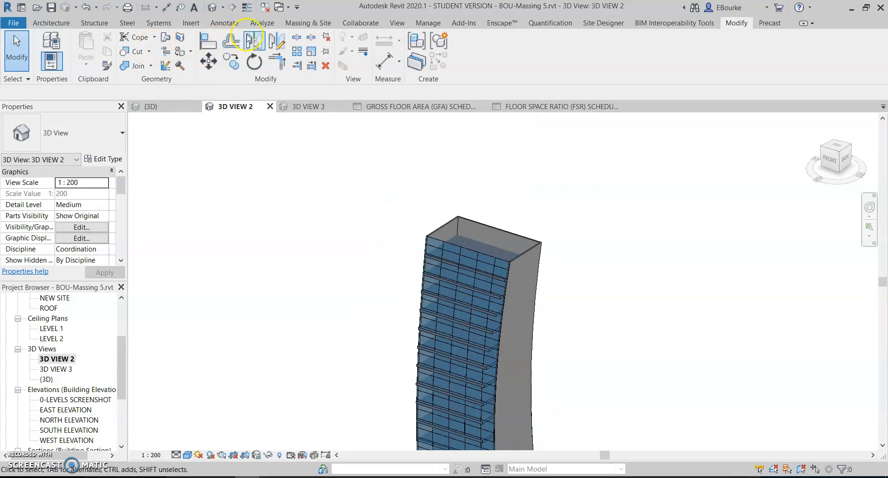
{"action": "left_click", "coordinate": [308, 23]}
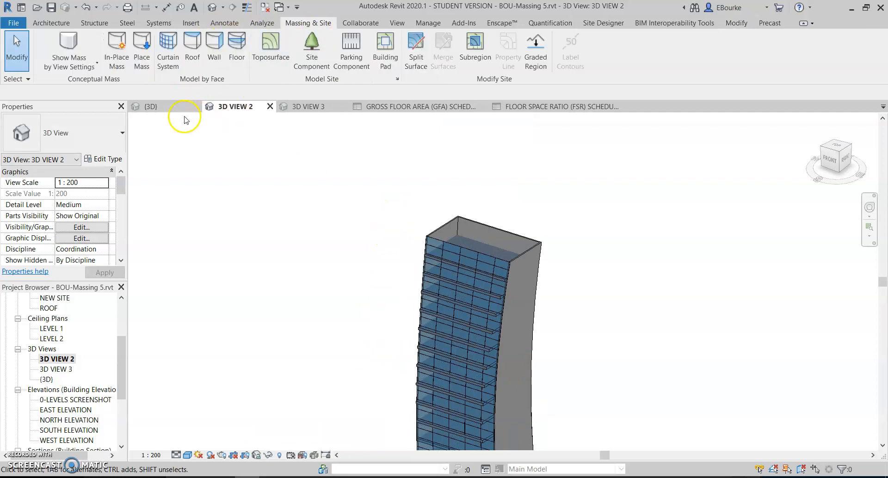
{"action": "left_click", "coordinate": [193, 46]}
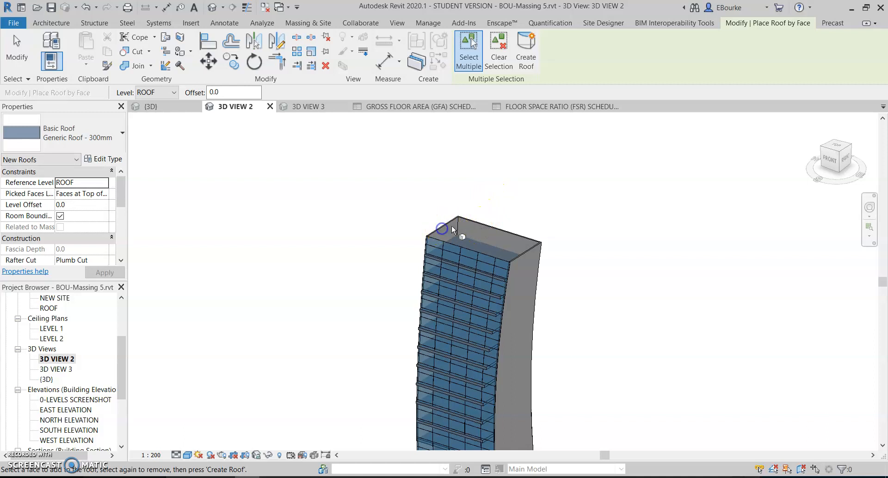
{"action": "key", "text": "Escape"}
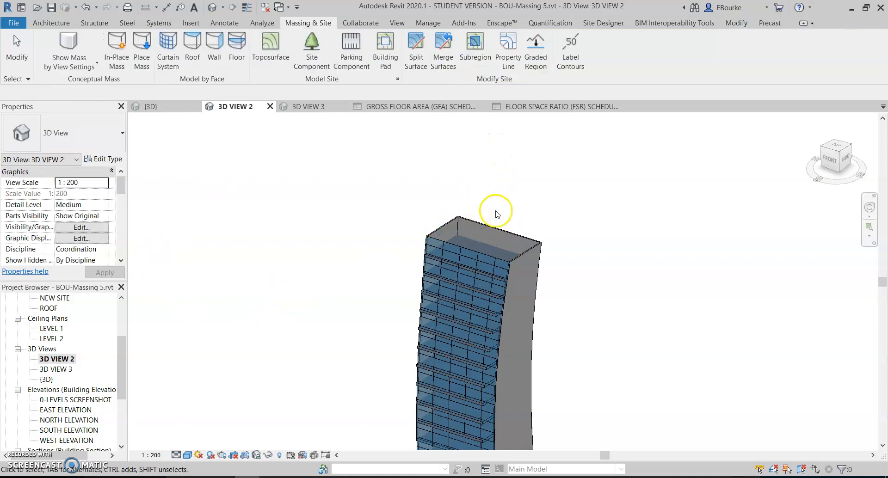
Step: In the {3D} view, create a Generic Roof - 300mm by face on the top face of the tower mass
{"action": "double_click", "coordinate": [47, 379]}
{"action": "middle_click_drag", "start_coordinate": [539, 221], "coordinate": [472, 342]}
{"action": "scroll", "coordinate": [517, 227], "scroll_direction": "up", "scroll_amount": 5}
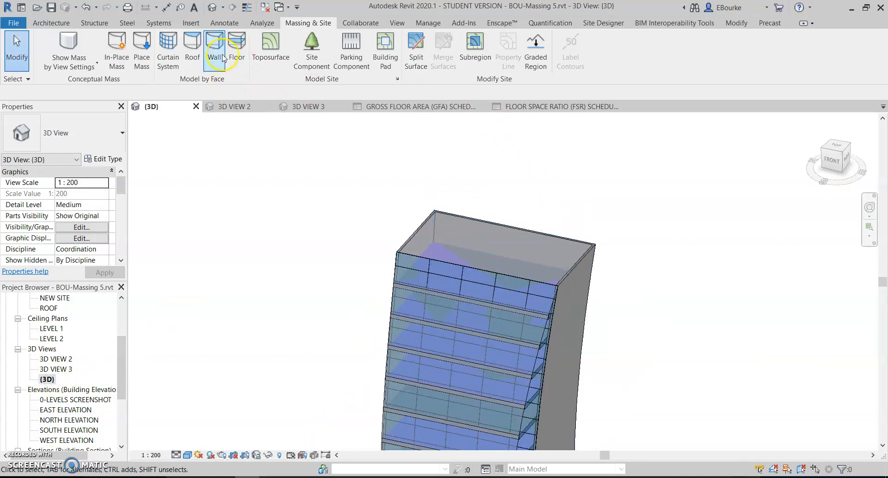
{"action": "left_click", "coordinate": [193, 50]}
{"action": "left_click", "coordinate": [470, 215]}
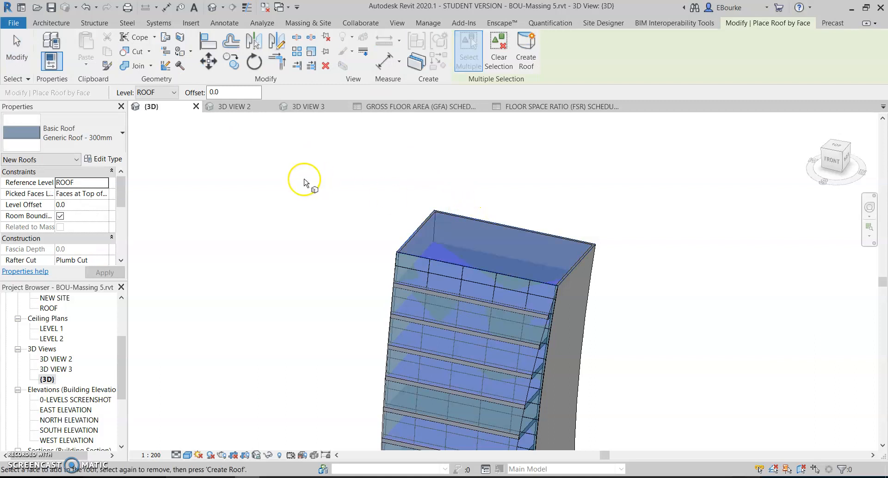
{"action": "left_click", "coordinate": [526, 51]}
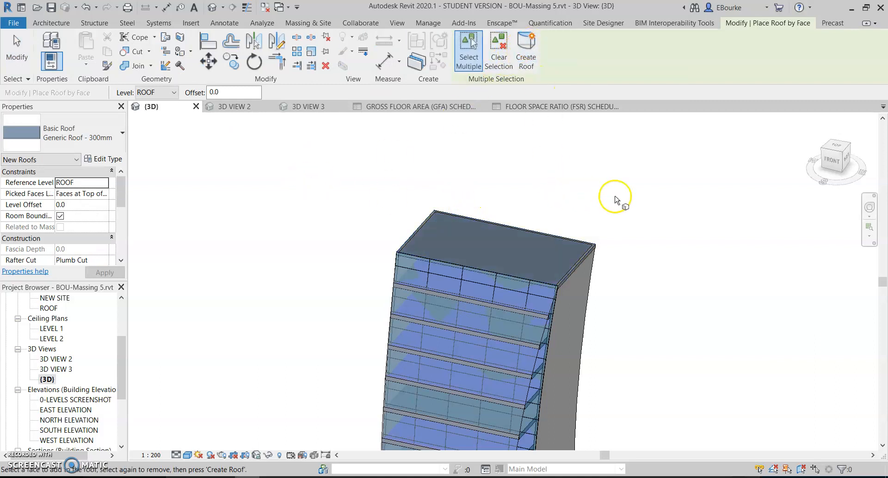
{"action": "scroll", "coordinate": [653, 195], "scroll_direction": "down", "scroll_amount": 3}
{"action": "key", "text": "Escape"}
Step: Filter a selection of the whole model down to Walls, update them to face, and delete the walls that cannot be reacquired
{"action": "scroll", "coordinate": [572, 222], "scroll_direction": "down", "scroll_amount": 3}
{"action": "mouse_move", "coordinate": [664, 292]}
{"action": "middle_mouse_down", "text": "shift"}
{"action": "mouse_move", "coordinate": [691, 285]}
{"action": "mouse_move", "coordinate": [663, 280]}
{"action": "mouse_move", "coordinate": [638, 293]}
{"action": "mouse_move", "coordinate": [654, 283]}
{"action": "middle_mouse_up", "text": "shift"}
{"action": "scroll", "coordinate": [664, 281], "scroll_direction": "up", "scroll_amount": 1}
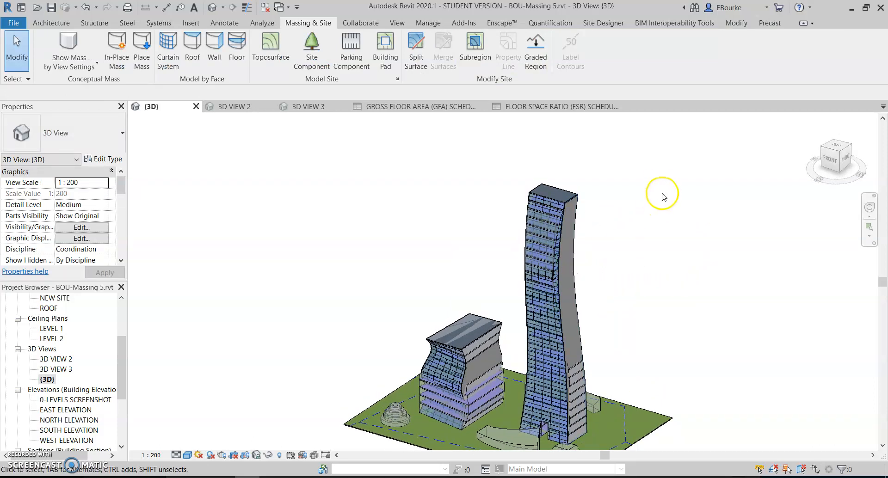
{"action": "scroll", "coordinate": [662, 184], "scroll_direction": "down", "scroll_amount": 1}
{"action": "left_click_drag", "start_coordinate": [664, 151], "coordinate": [363, 455]}
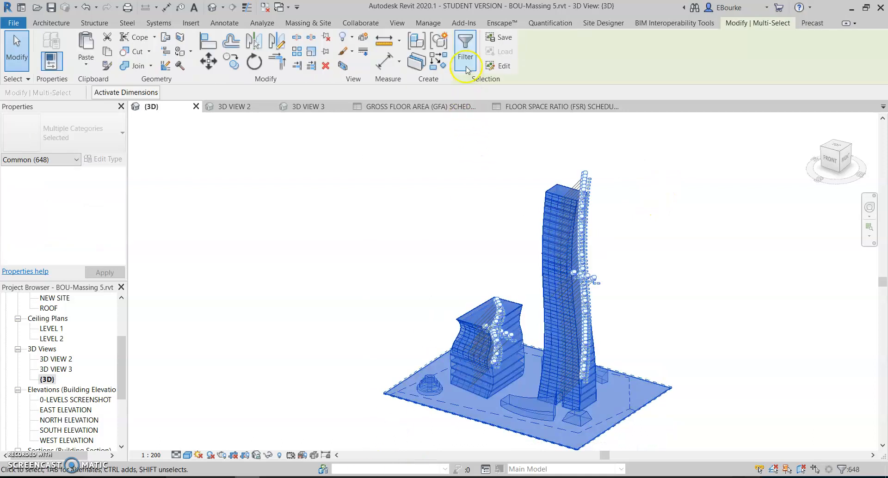
{"action": "left_click", "coordinate": [465, 49]}
{"action": "left_click", "coordinate": [514, 189]}
{"action": "left_click", "coordinate": [347, 253]}
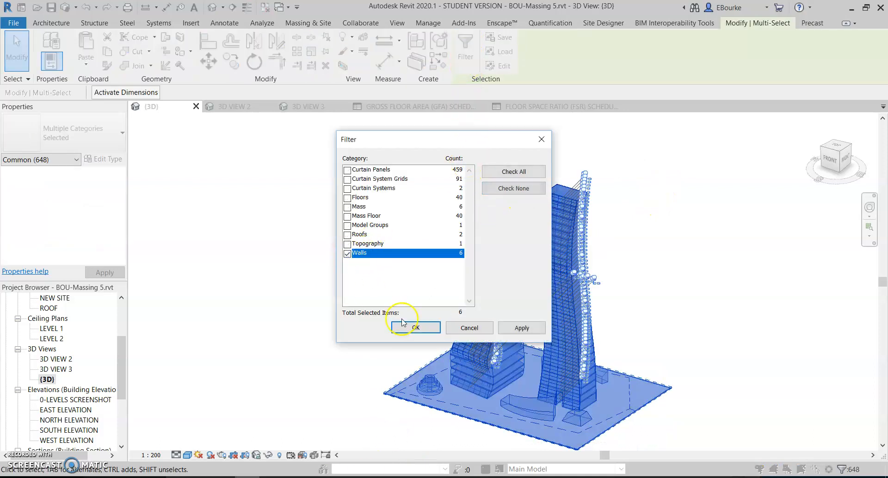
{"action": "left_click", "coordinate": [415, 328]}
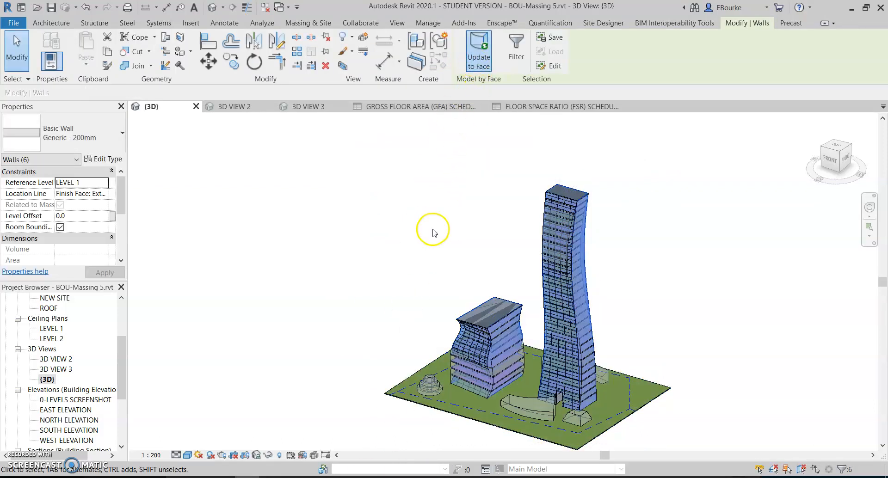
{"action": "left_click", "coordinate": [687, 461]}
Step: Place Generic - 200mm walls by face on the tower's open side and back mass faces
{"action": "middle_click_drag", "start_coordinate": [654, 371], "coordinate": [362, 331], "text": "shift"}
{"action": "scroll", "coordinate": [409, 200], "scroll_direction": "up", "scroll_amount": 2}
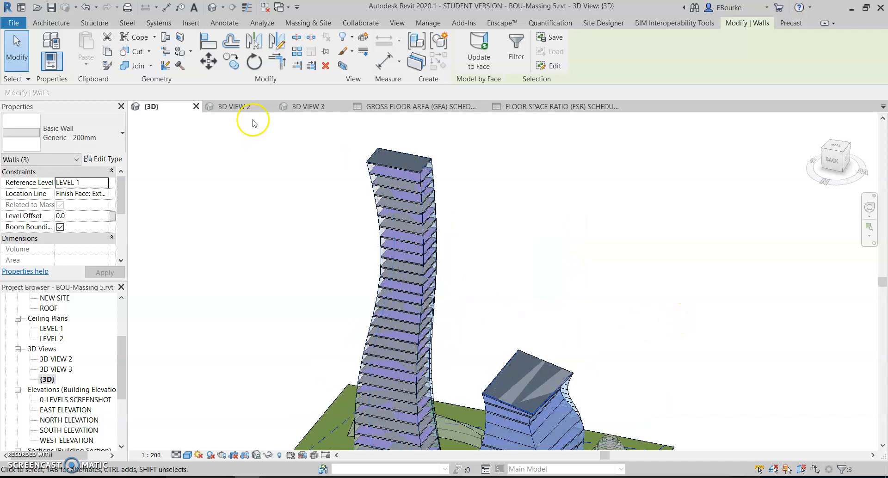
{"action": "left_click", "coordinate": [49, 22]}
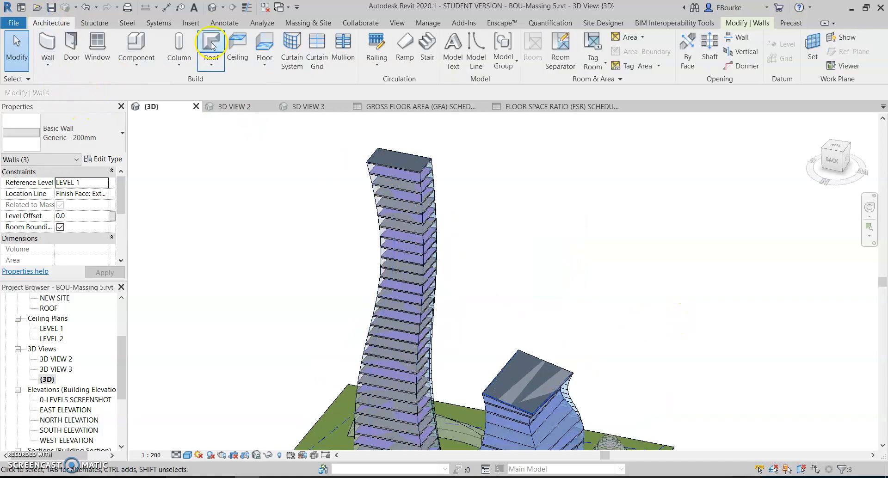
{"action": "left_click", "coordinate": [305, 23]}
{"action": "left_click", "coordinate": [214, 45]}
{"action": "left_click", "coordinate": [426, 167]}
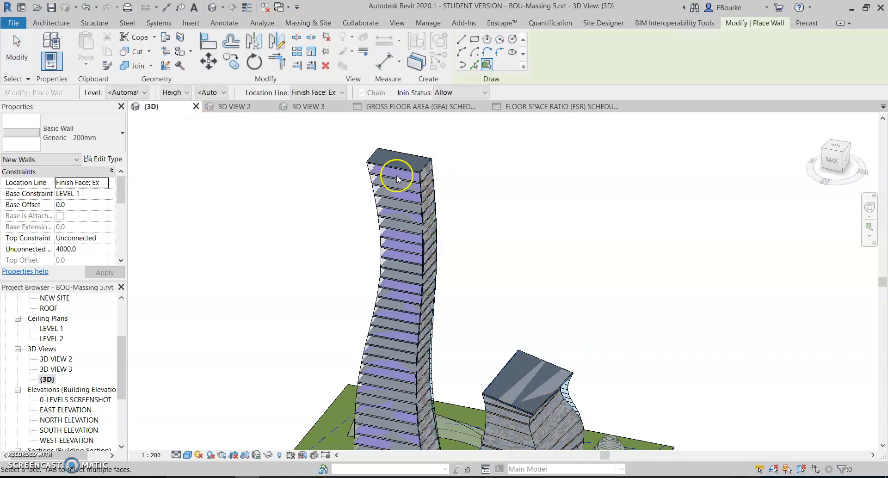
{"action": "middle_click_drag", "start_coordinate": [308, 191], "coordinate": [453, 268], "text": "shift"}
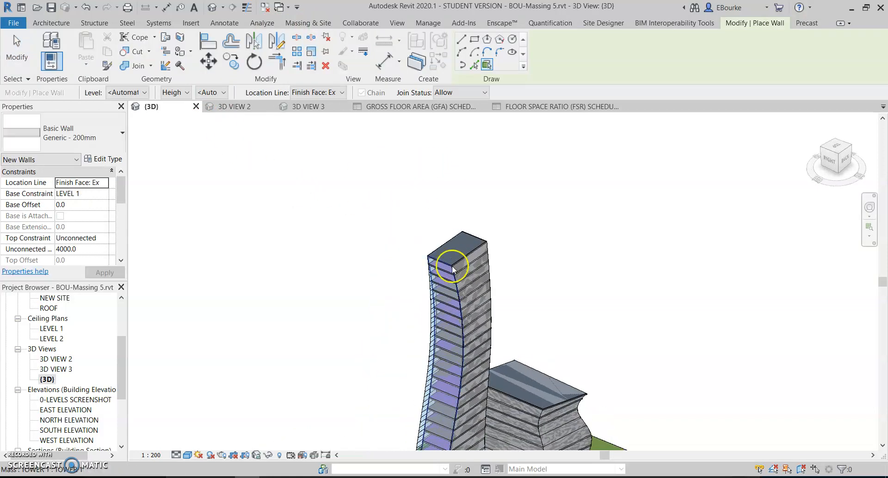
{"action": "middle_click_drag", "start_coordinate": [291, 282], "coordinate": [494, 208], "text": "shift"}
{"action": "key", "text": "Escape"}
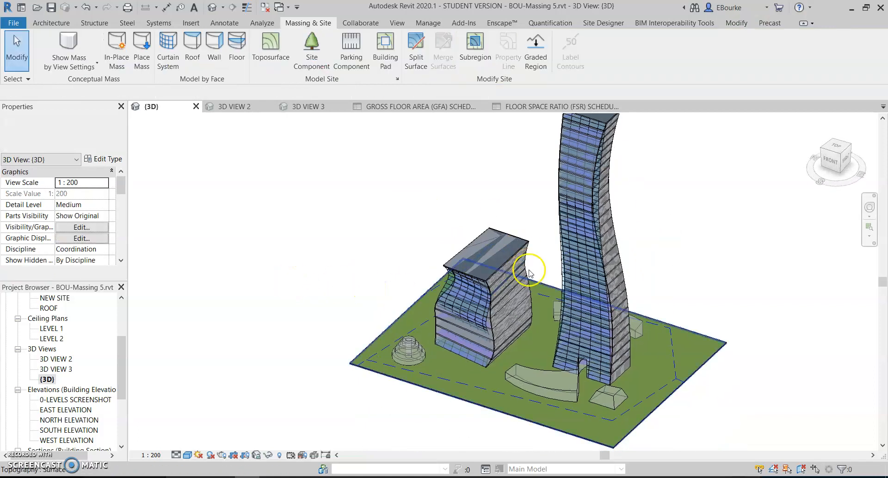
Step: Filter a selection of the low building's front down to its curtain system and update that system to the mass face
{"action": "middle_click_drag", "start_coordinate": [537, 344], "coordinate": [462, 352]}
{"action": "scroll", "coordinate": [461, 353], "scroll_direction": "up", "scroll_amount": 2}
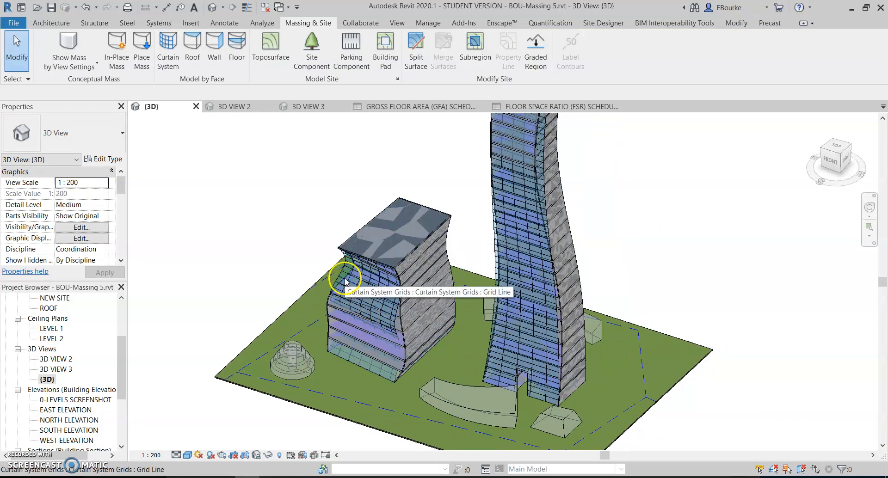
{"action": "scroll", "coordinate": [343, 273], "scroll_direction": "up", "scroll_amount": 2}
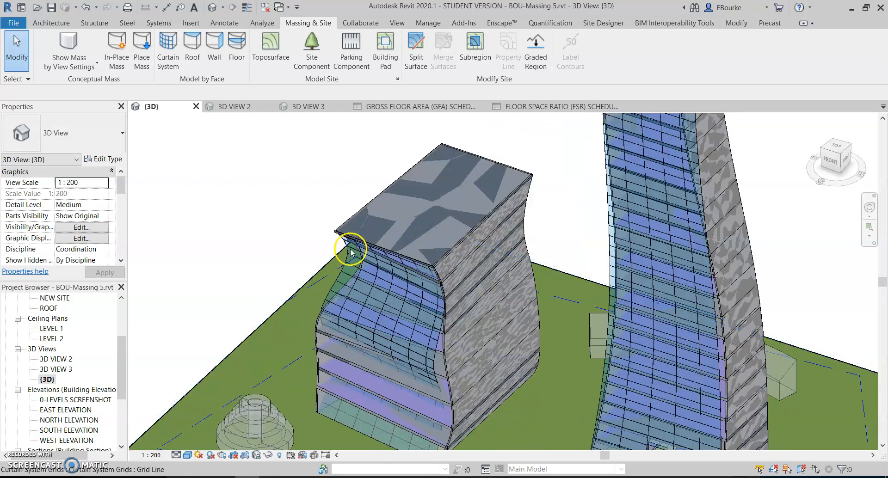
{"action": "scroll", "coordinate": [272, 164], "scroll_direction": "down", "scroll_amount": 2}
{"action": "left_click_drag", "start_coordinate": [270, 163], "coordinate": [437, 445]}
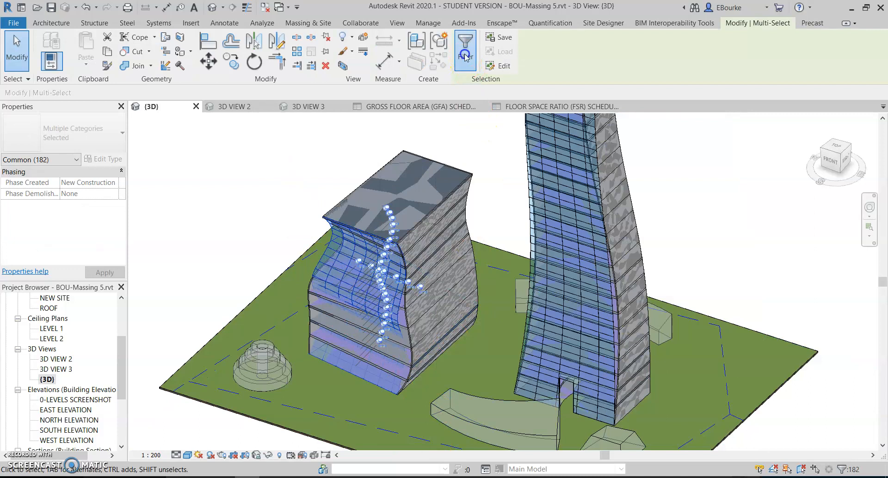
{"action": "left_click", "coordinate": [465, 51]}
{"action": "left_click", "coordinate": [495, 189]}
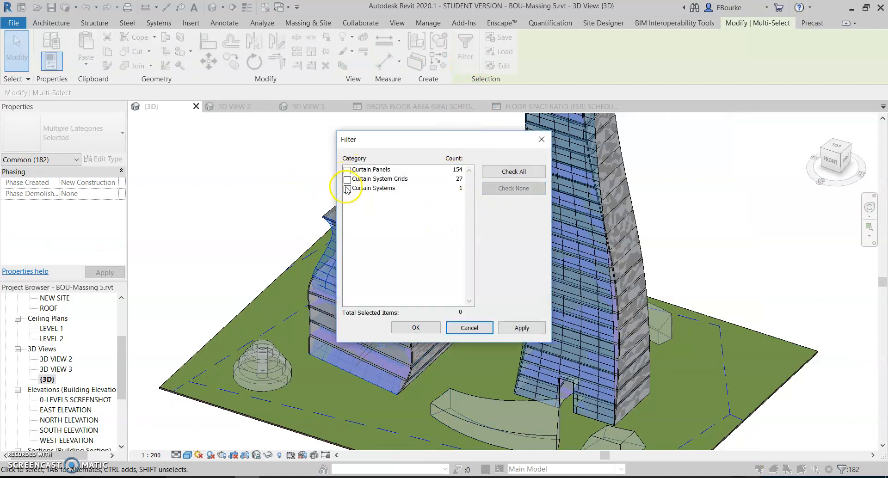
{"action": "left_click", "coordinate": [346, 189]}
{"action": "left_click", "coordinate": [414, 328]}
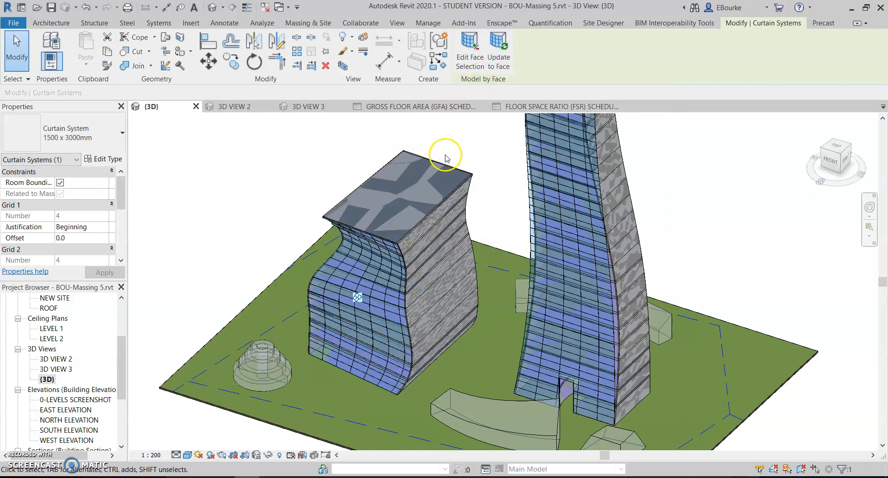
{"action": "left_click", "coordinate": [260, 187]}
Step: Filter a selection of the tower down to its curtain system and try to update that system to the mass face
{"action": "scroll", "coordinate": [252, 291], "scroll_direction": "down", "scroll_amount": 5}
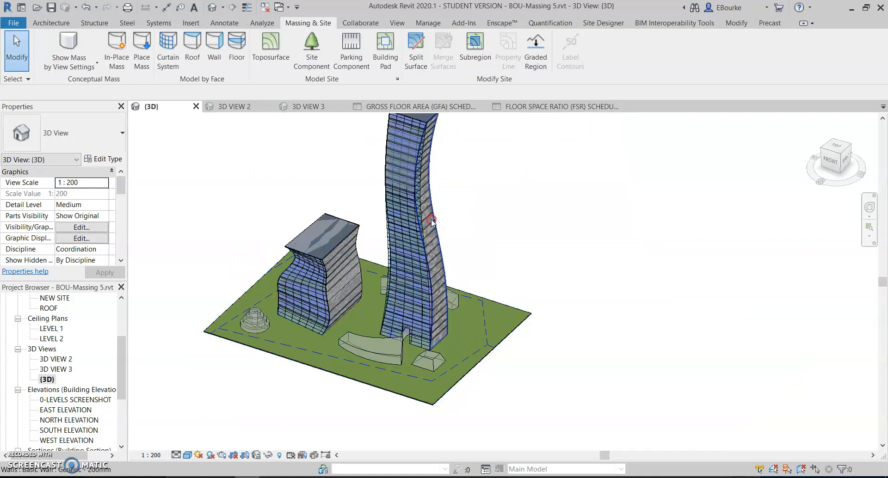
{"action": "left_click_drag", "start_coordinate": [369, 149], "coordinate": [463, 412]}
{"action": "left_click", "coordinate": [466, 65]}
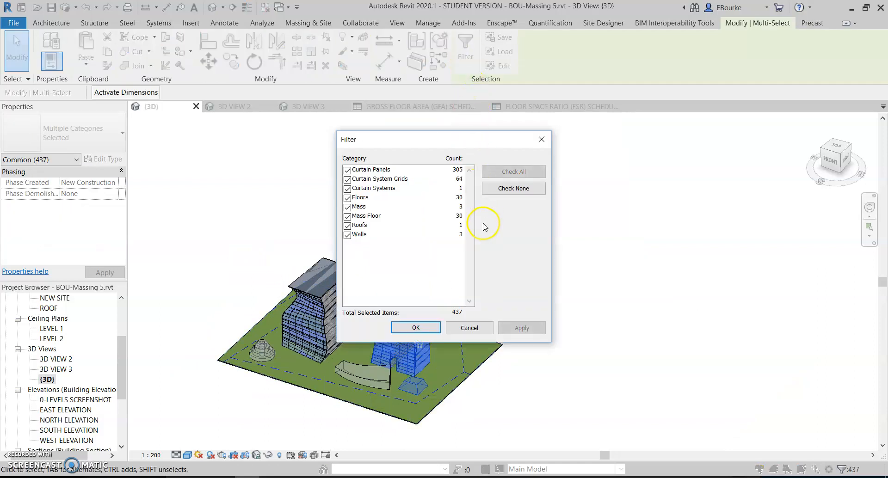
{"action": "left_click", "coordinate": [525, 191]}
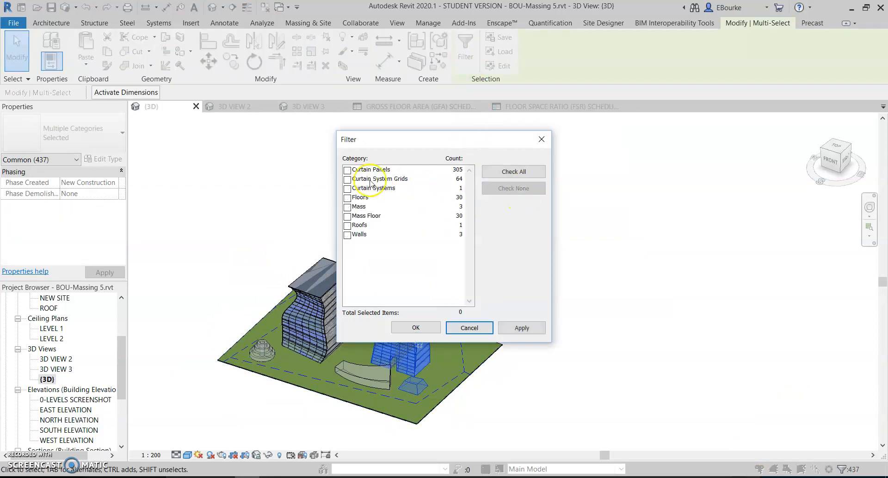
{"action": "left_click", "coordinate": [347, 188]}
{"action": "left_click", "coordinate": [416, 327]}
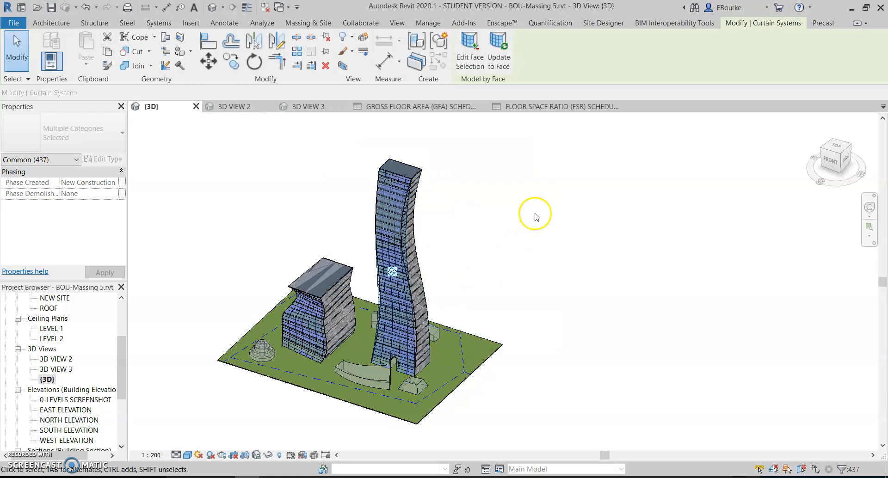
{"action": "left_click", "coordinate": [501, 67]}
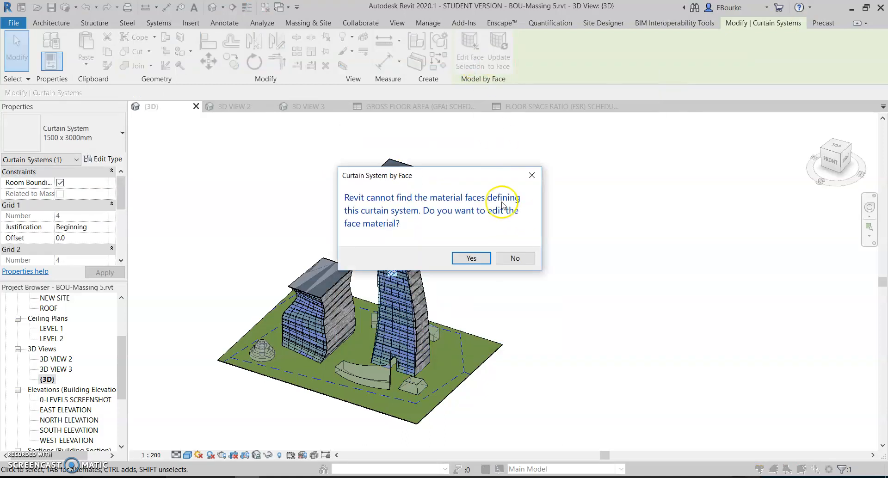
{"action": "left_click", "coordinate": [471, 258]}
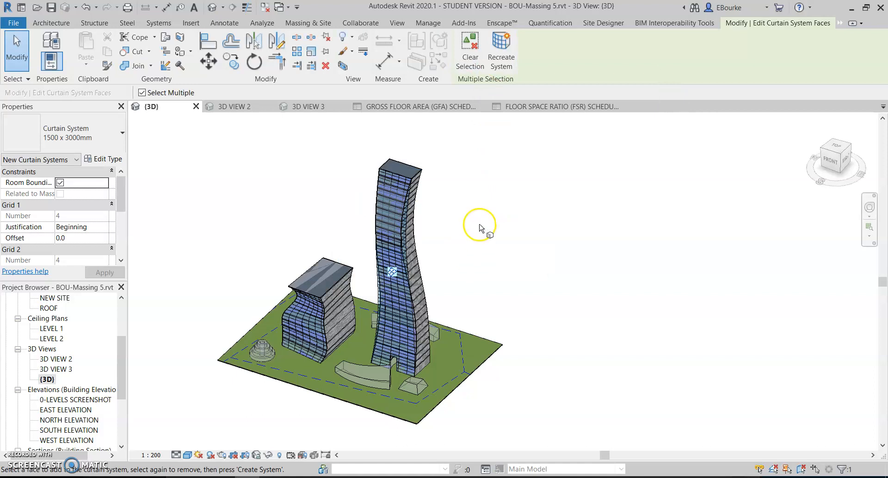
{"action": "key", "text": "Escape"}
Step: Delete the outdated curtain system from the front of the tower
{"action": "scroll", "coordinate": [429, 224], "scroll_direction": "up", "scroll_amount": 2}
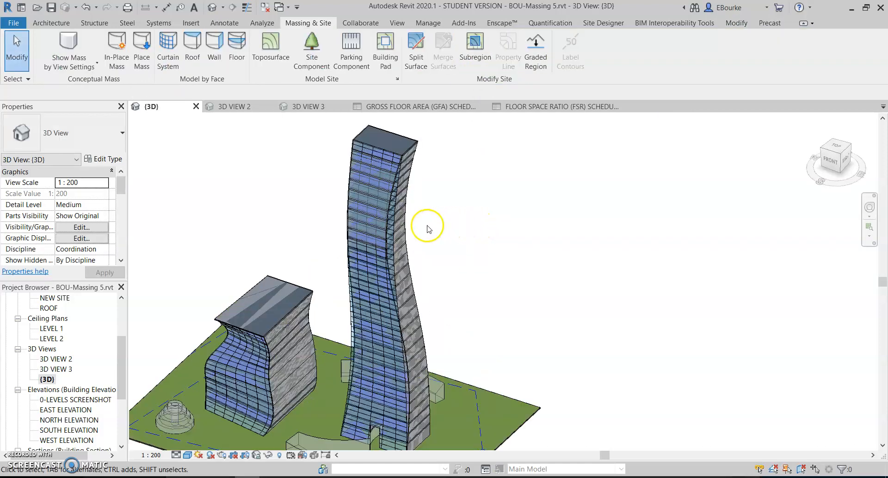
{"action": "left_click", "coordinate": [349, 303]}
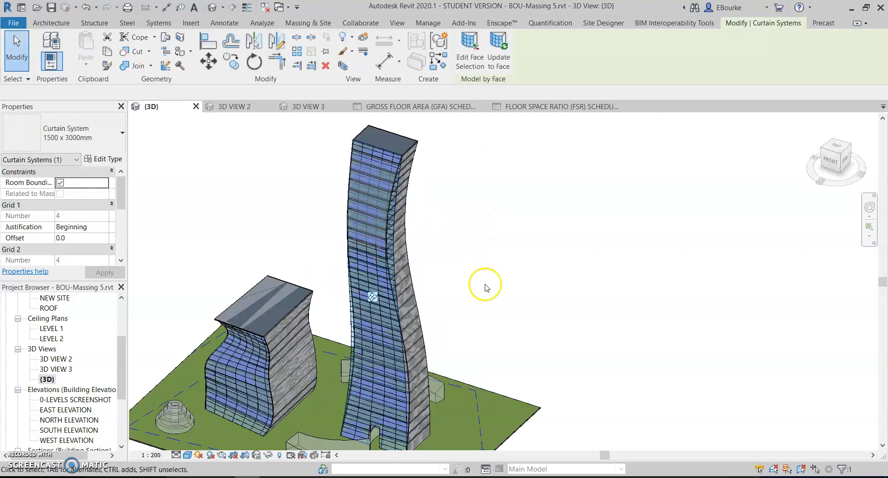
{"action": "left_click", "coordinate": [544, 265]}
{"action": "scroll", "coordinate": [543, 263], "scroll_direction": "down", "scroll_amount": 1}
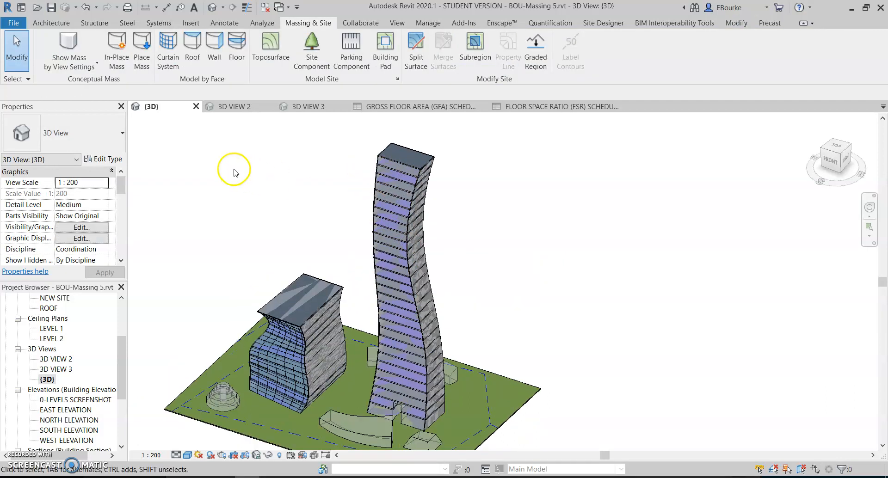
Step: Create a 1500 x 3000mm curtain system by face on the tower's front mass face
{"action": "left_click", "coordinate": [162, 56]}
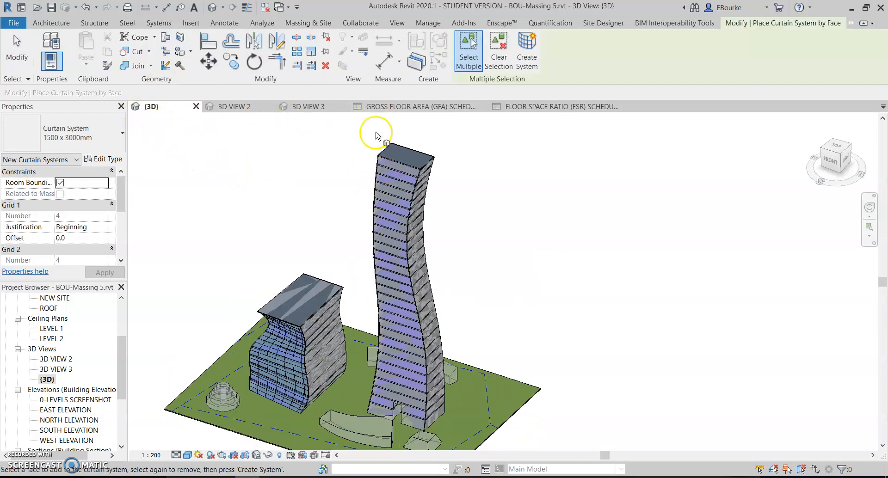
{"action": "left_click", "coordinate": [380, 177]}
{"action": "left_click", "coordinate": [527, 51]}
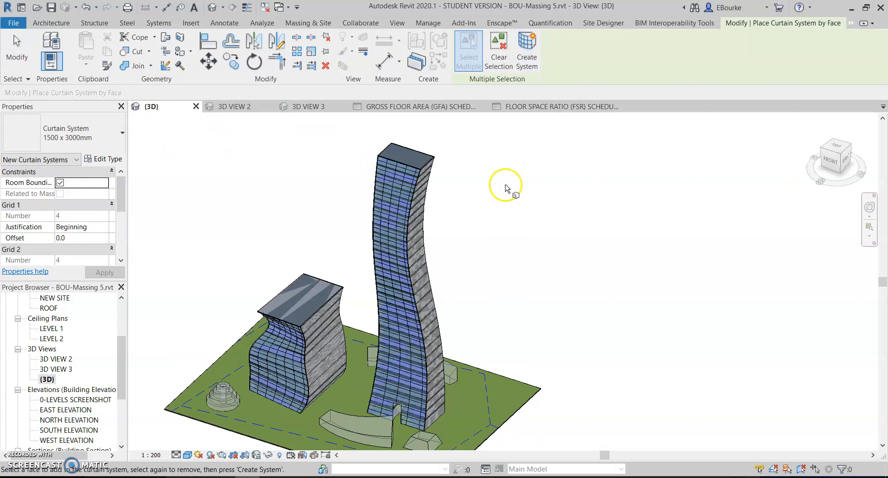
{"action": "key", "text": "Escape"}
{"action": "scroll", "coordinate": [540, 211], "scroll_direction": "down", "scroll_amount": 2}
{"action": "scroll", "coordinate": [556, 226], "scroll_direction": "down", "scroll_amount": 1}
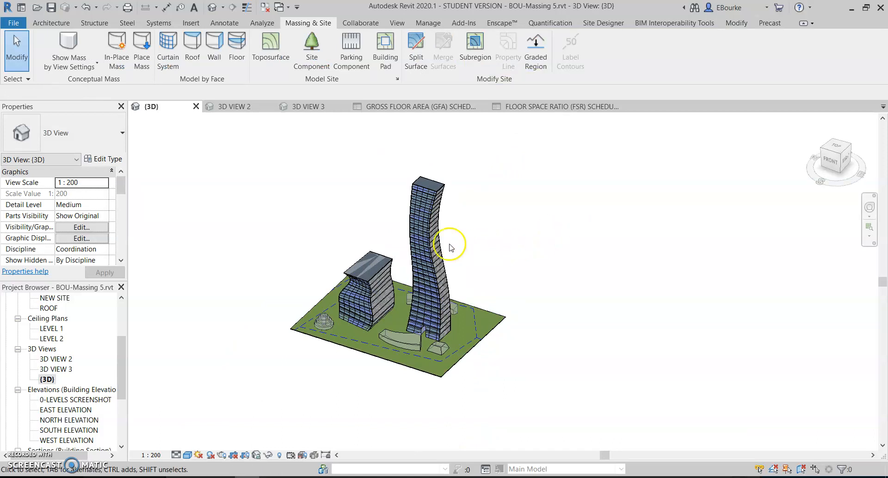
{"action": "scroll", "coordinate": [363, 230], "scroll_direction": "up", "scroll_amount": 2}
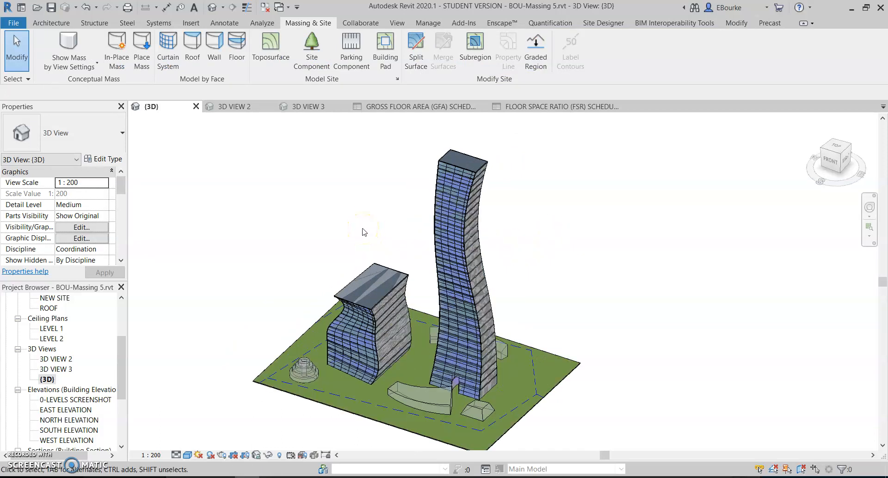